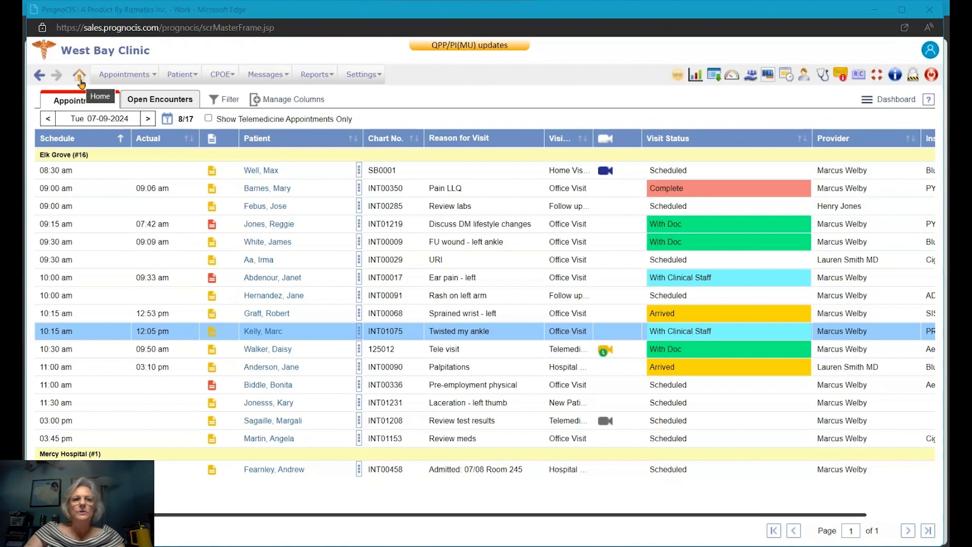
Step: Look over the appointment-related menu options
left_click(114, 81)
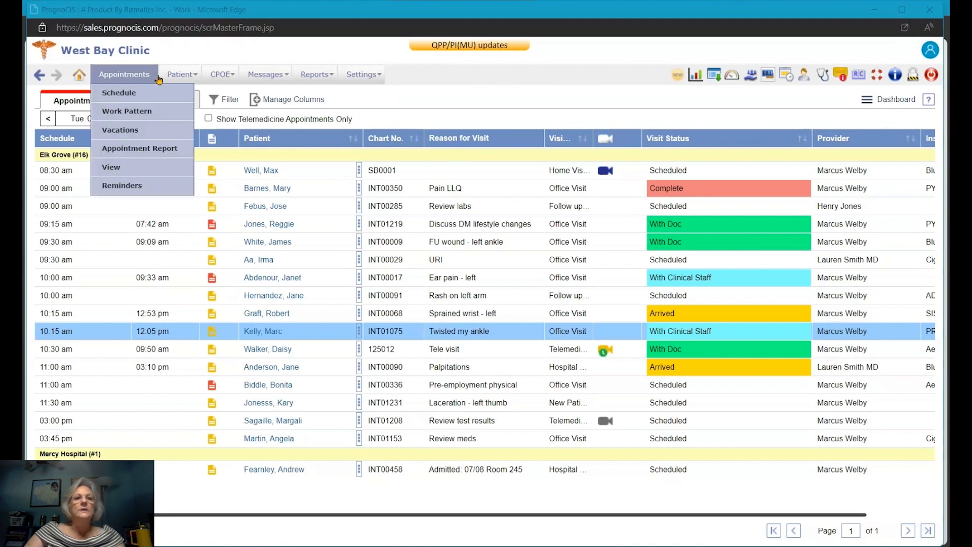
mouse_move(174, 79)
mouse_move(307, 81)
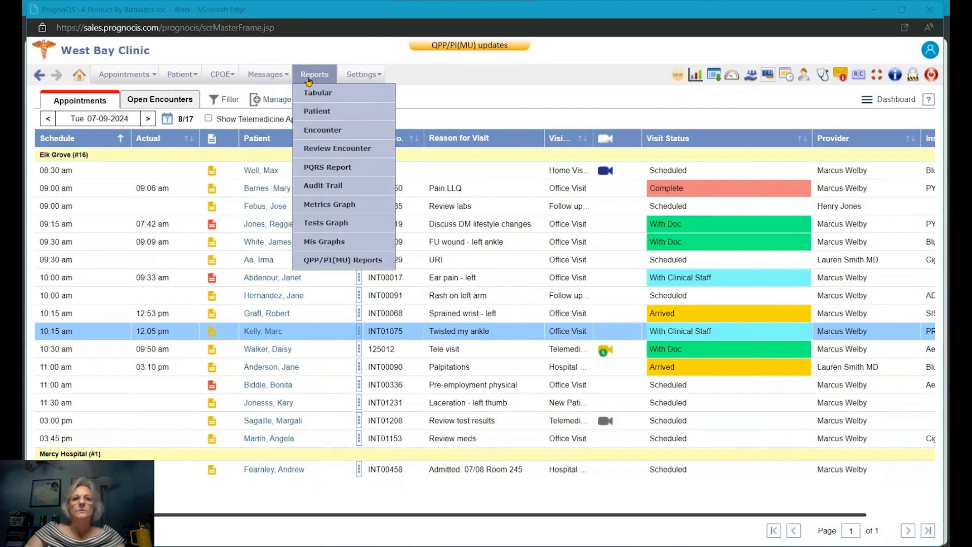
mouse_move(358, 82)
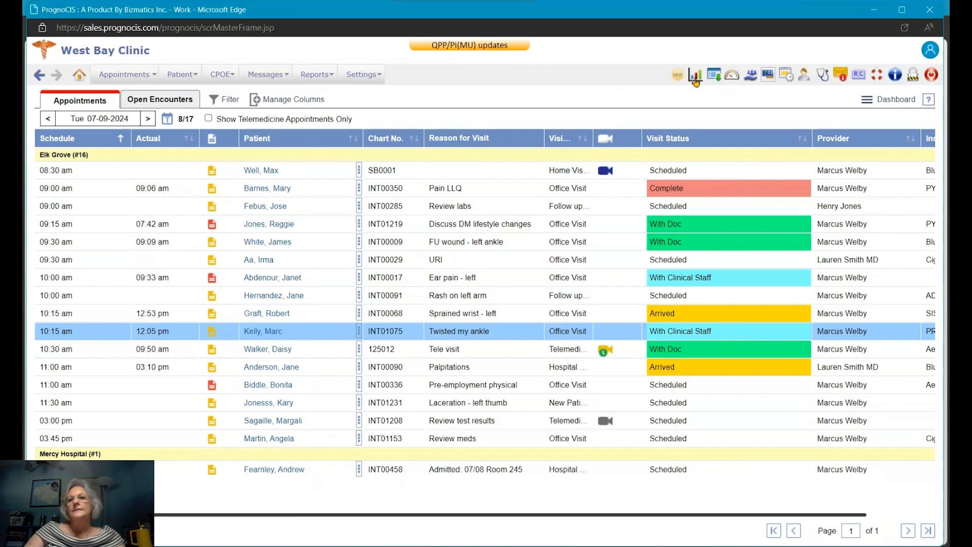
Step: Switch to the EMR Dashboard and check its dashboard list, configuration and filter dialogs, changing nothing
left_click(696, 77)
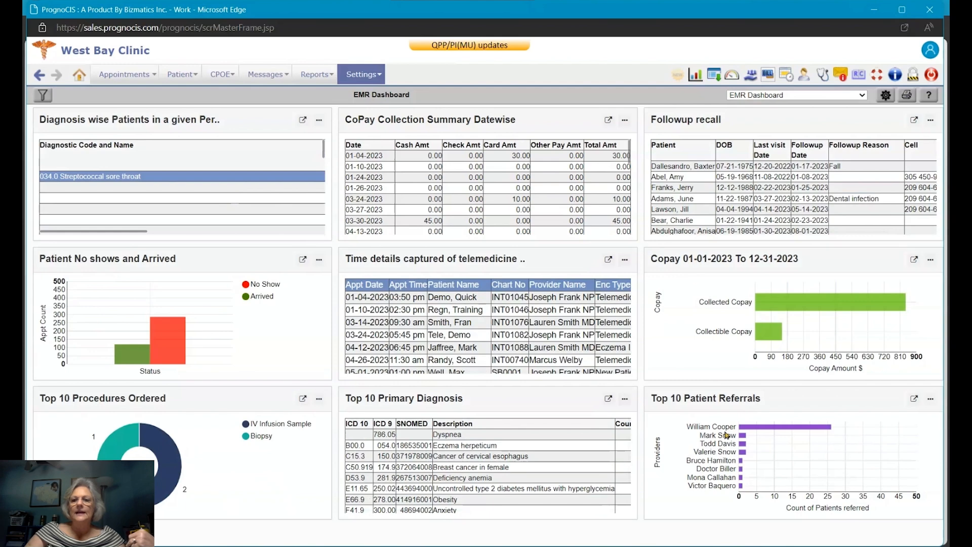
left_click(850, 96)
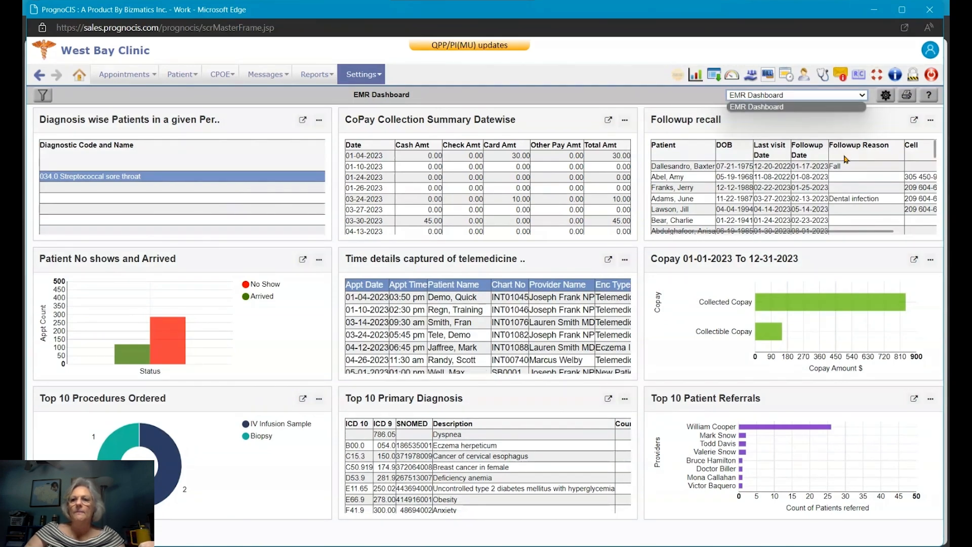
left_click(886, 96)
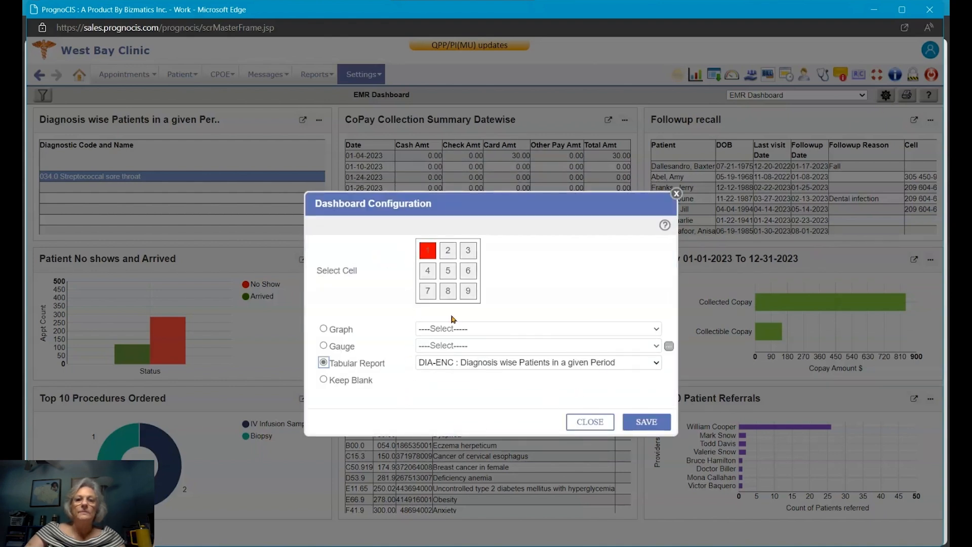
left_click(677, 194)
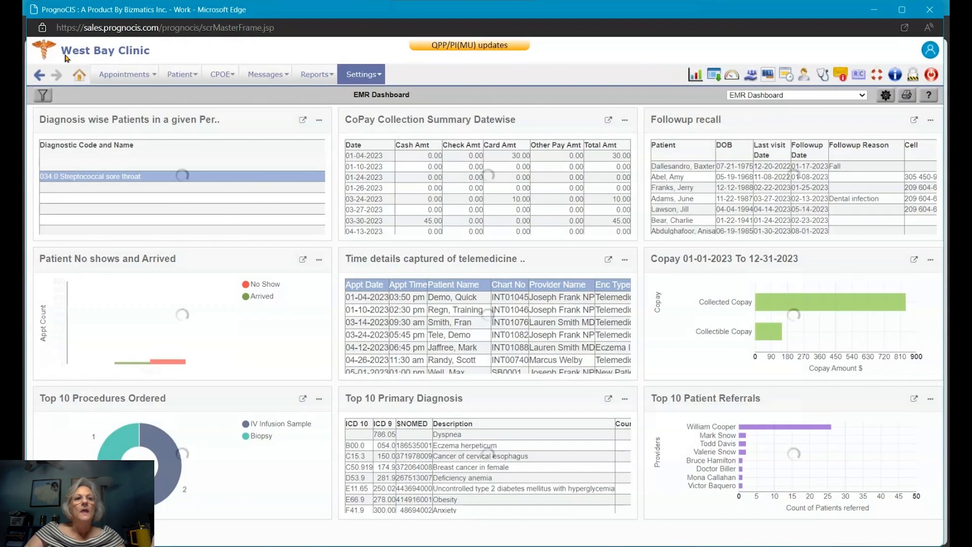
left_click(43, 96)
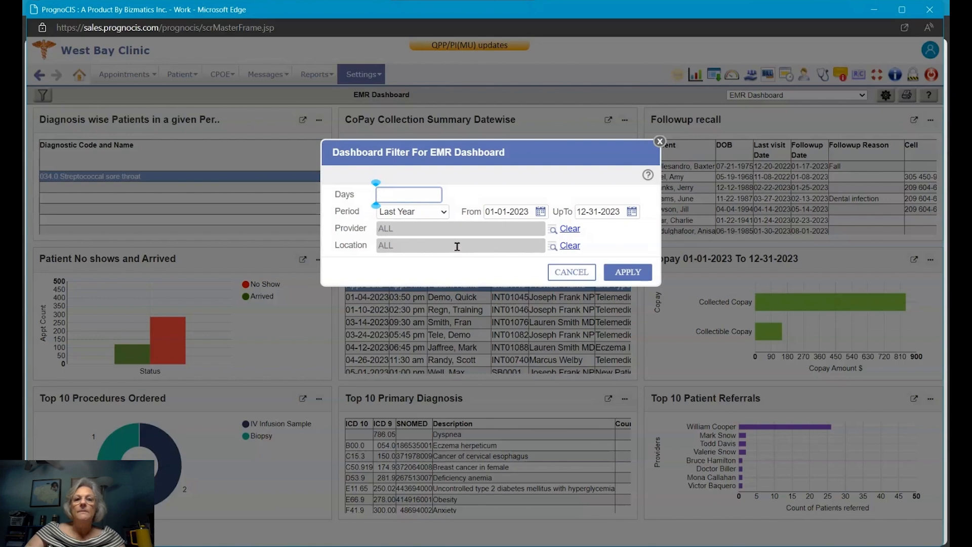
left_click(659, 142)
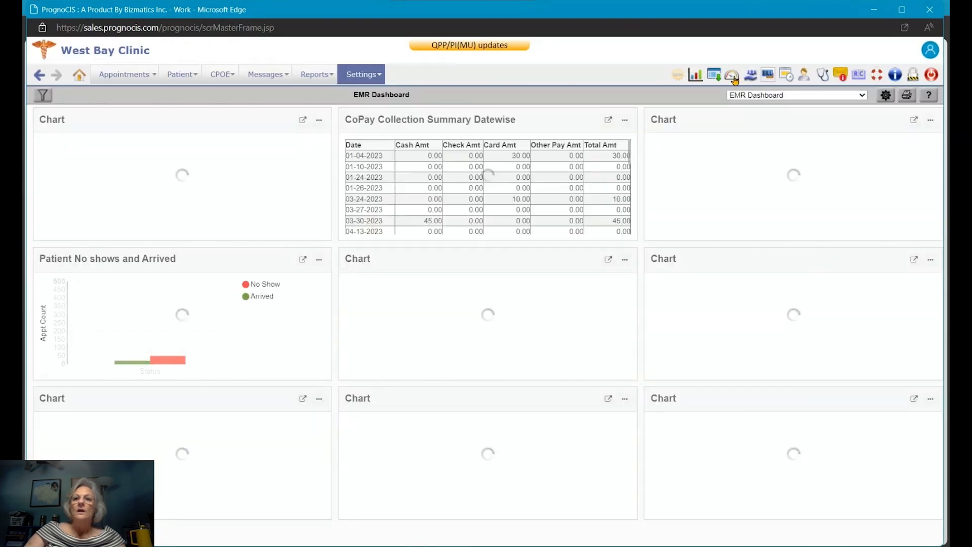
left_click(735, 79)
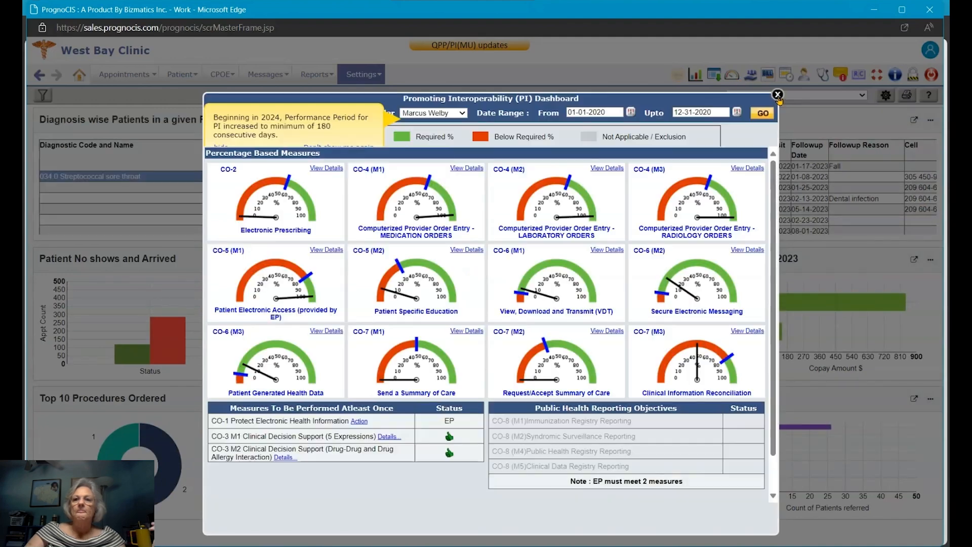
left_click(777, 94)
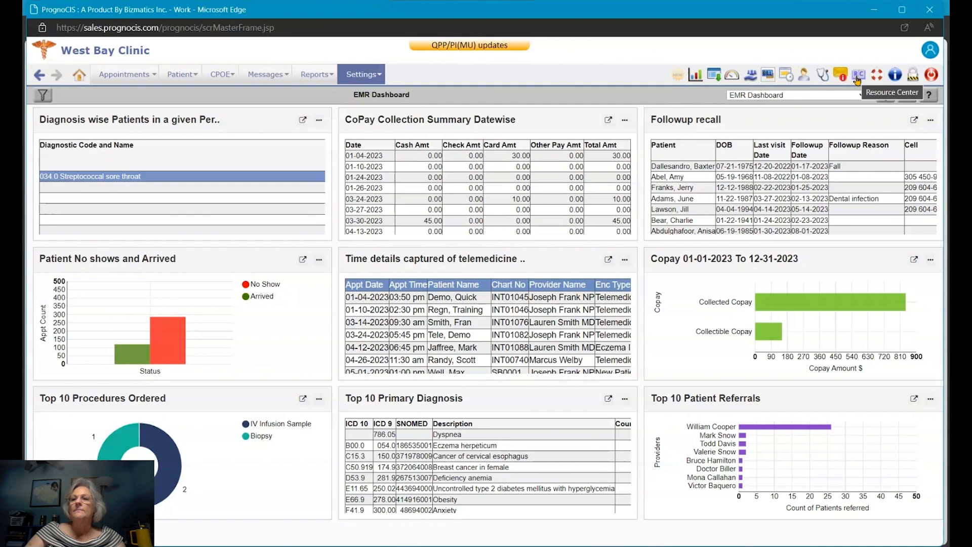
Step: Glance at Help Topics, then return Home to the Tue 07-09-2024 appointment list
left_click(880, 80)
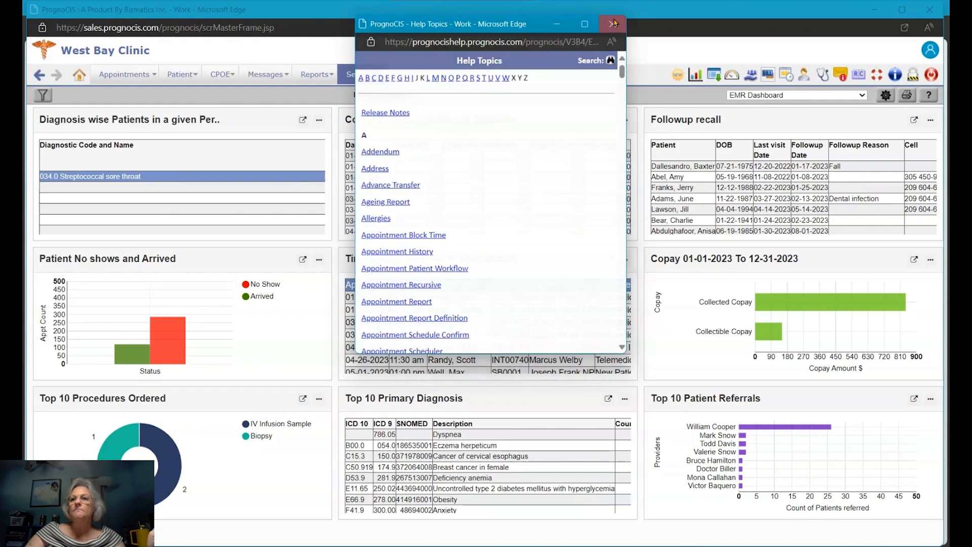
left_click(612, 23)
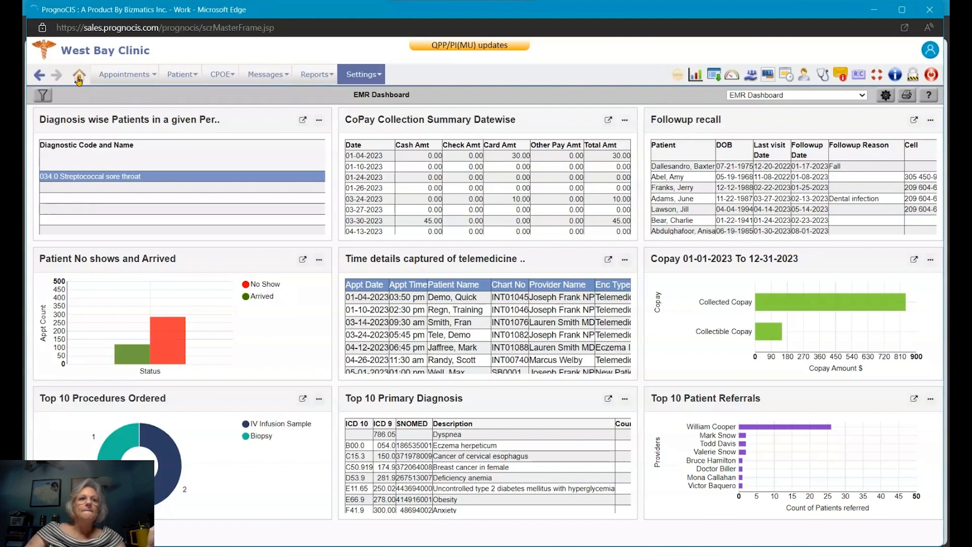
left_click(79, 80)
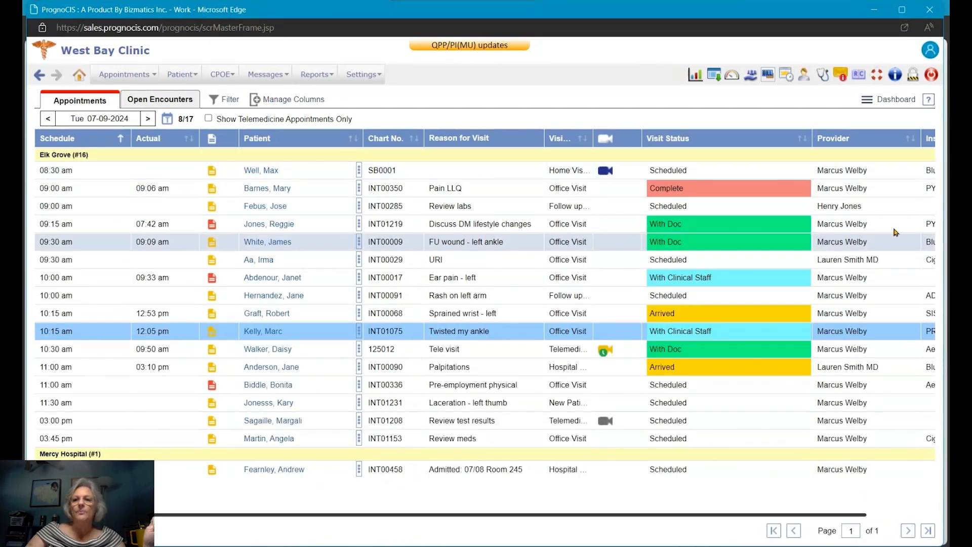
left_click(154, 101)
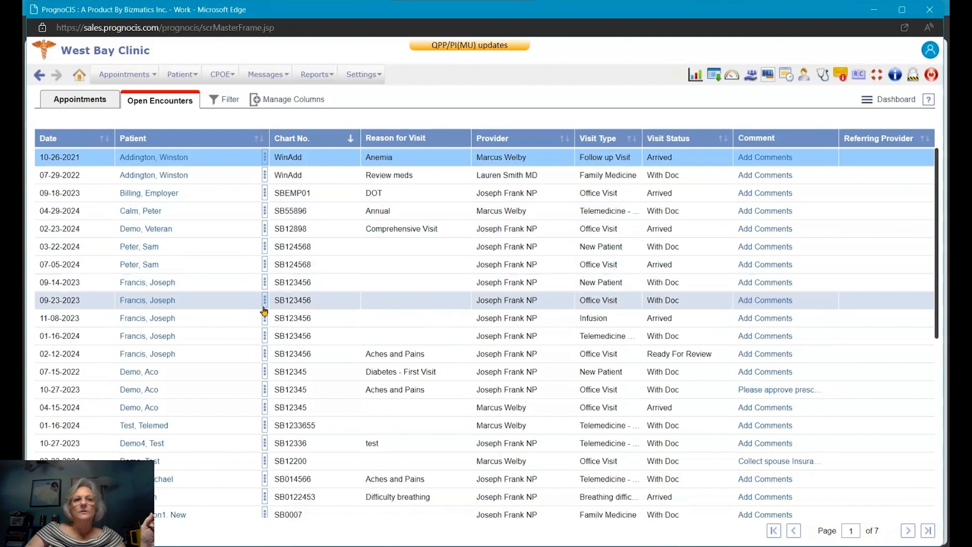
left_click(79, 102)
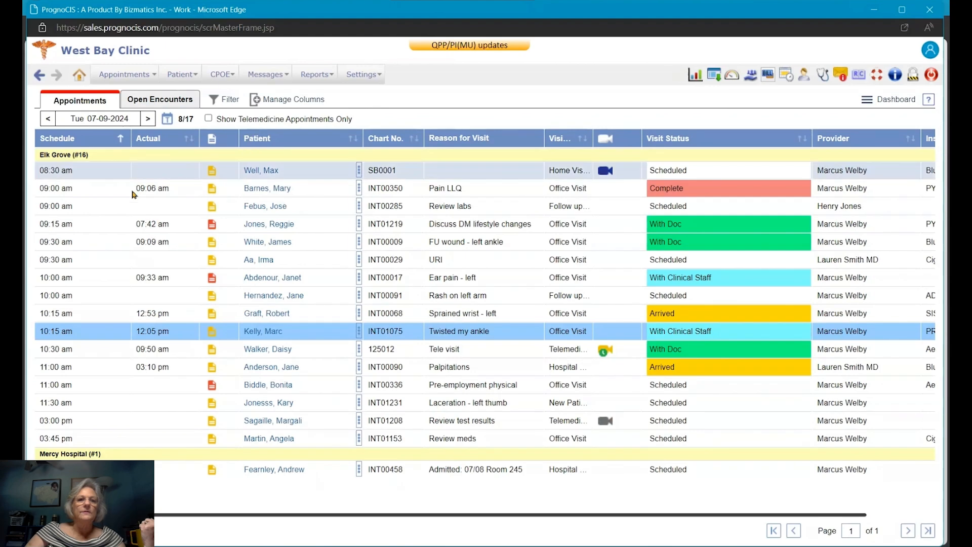
left_click(227, 97)
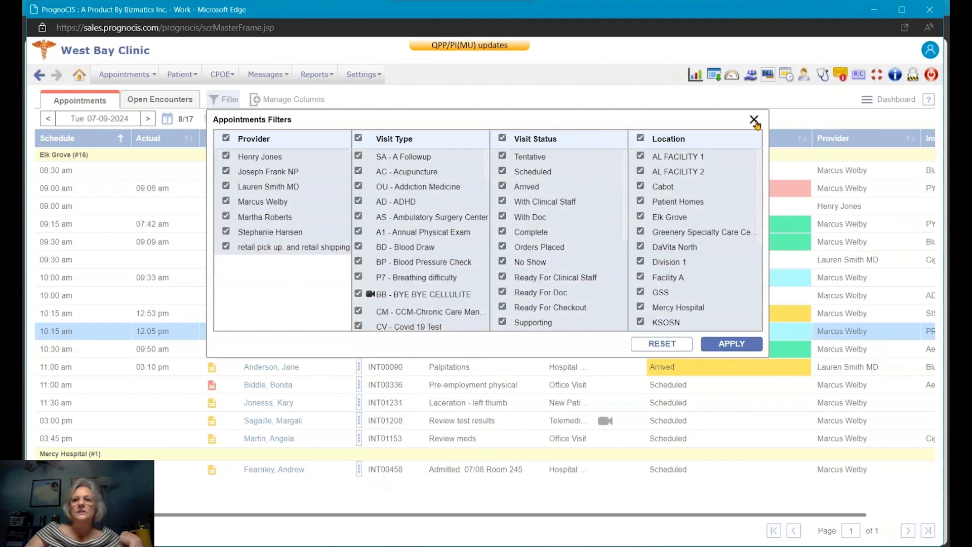
left_click(754, 121)
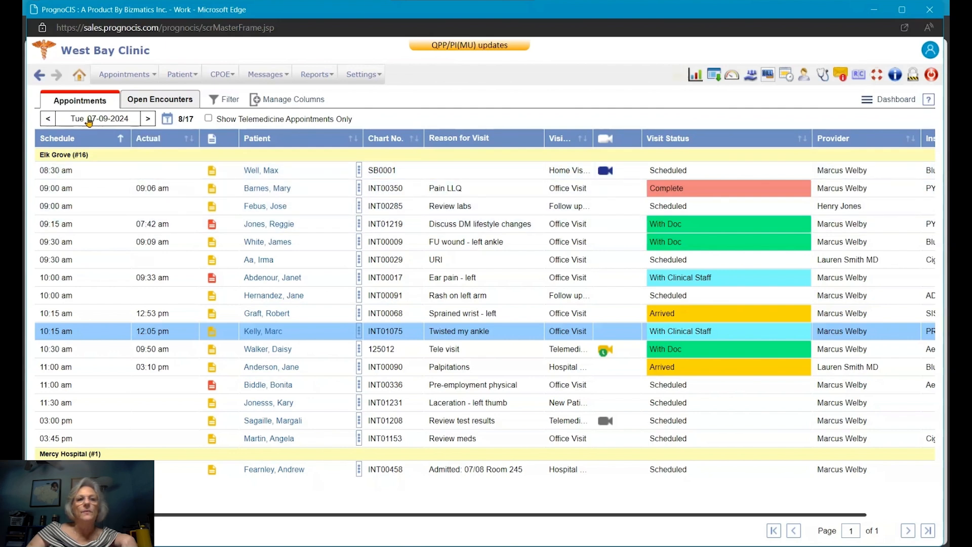
Step: Keep the current schedule date and show the action menu for the 10:15 twisted-ankle appointment
left_click(109, 122)
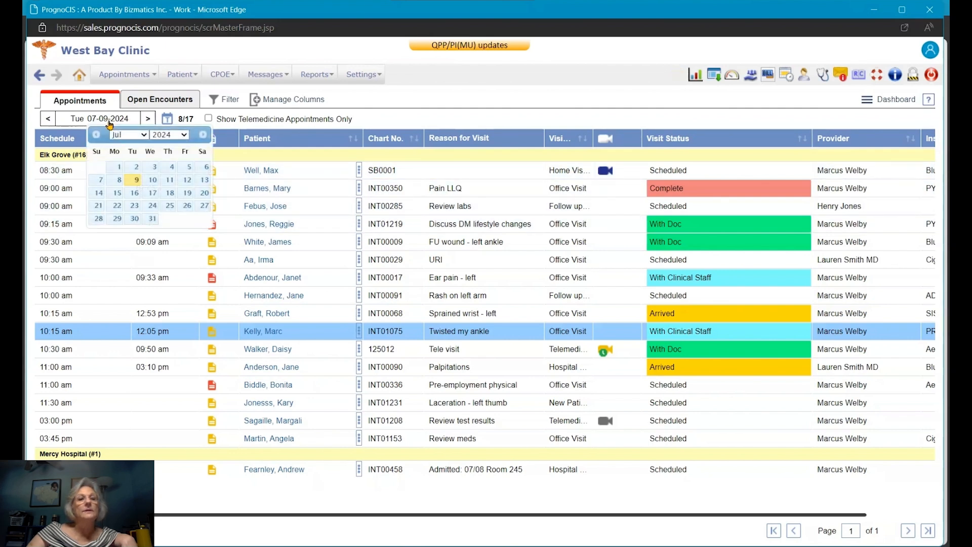
left_click(130, 260)
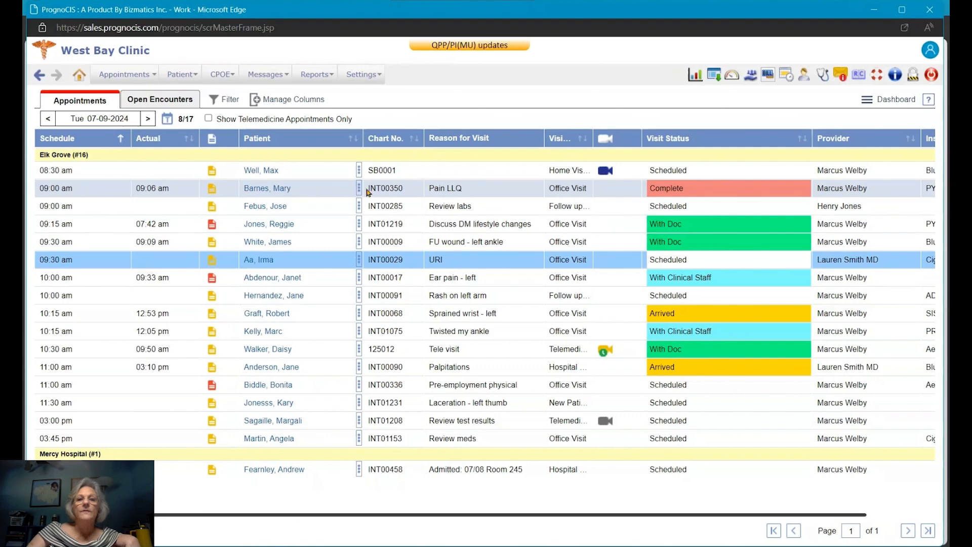
left_click(358, 334)
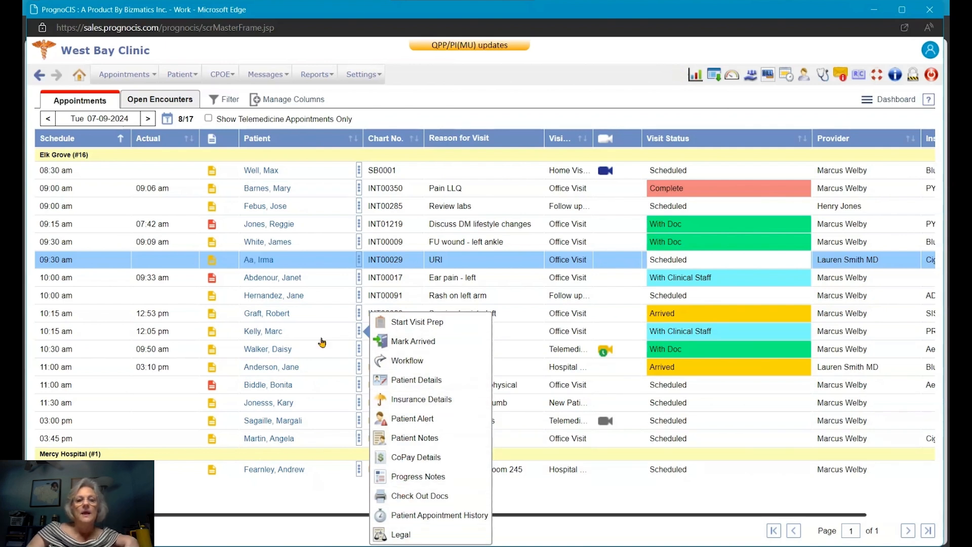
Step: Open the Face Sheet of the patient booked for the twisted ankle
left_click(264, 335)
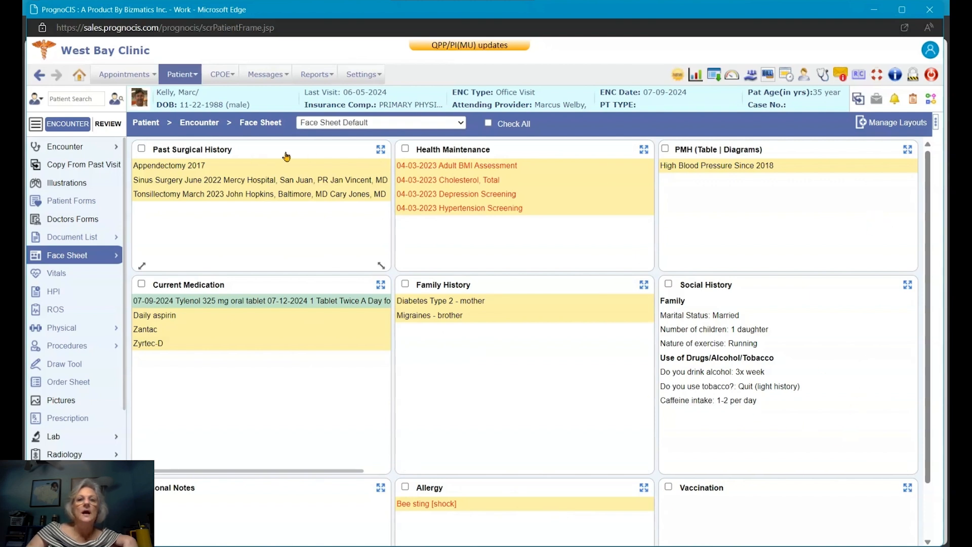
Step: Shorten the Past Surgical History panel, preview HOSPITAL DIALYSIS layout, then return to Face Sheet Default
mouse_move(374, 150)
left_mouse_down()
mouse_move(583, 111)
mouse_move(534, 171)
mouse_move(381, 152)
left_mouse_up()
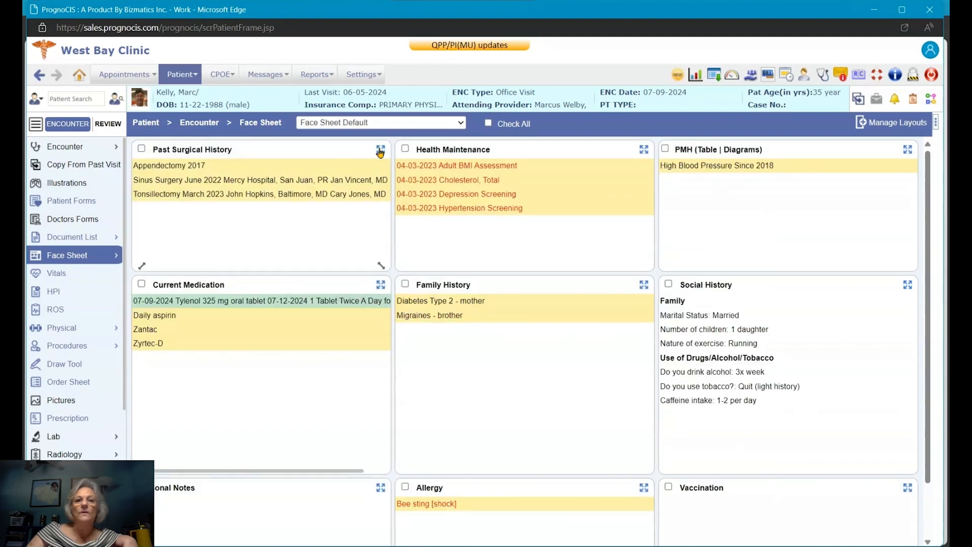
mouse_move(381, 265)
left_mouse_down()
mouse_move(429, 434)
mouse_move(588, 423)
mouse_move(243, 267)
mouse_move(389, 223)
left_mouse_up()
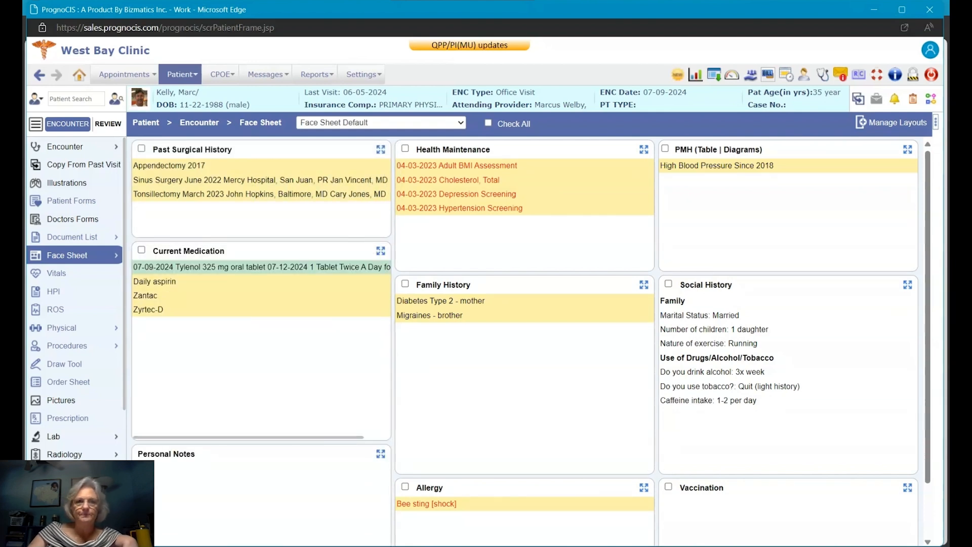
left_click(449, 127)
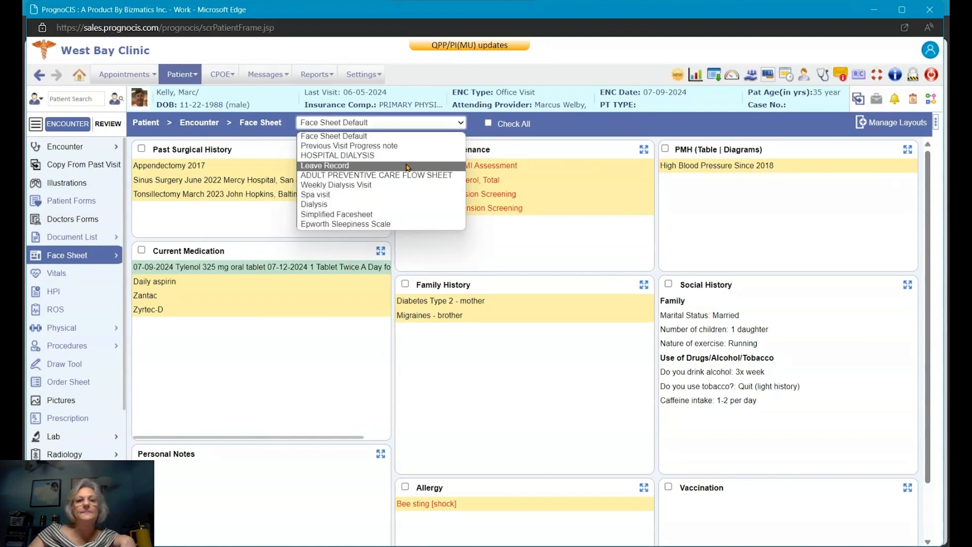
left_click(412, 155)
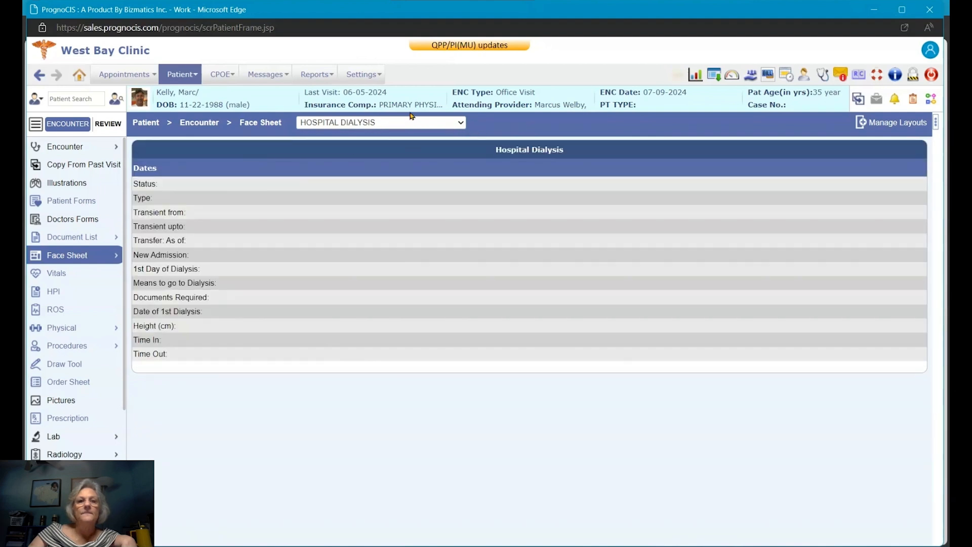
left_click(411, 125)
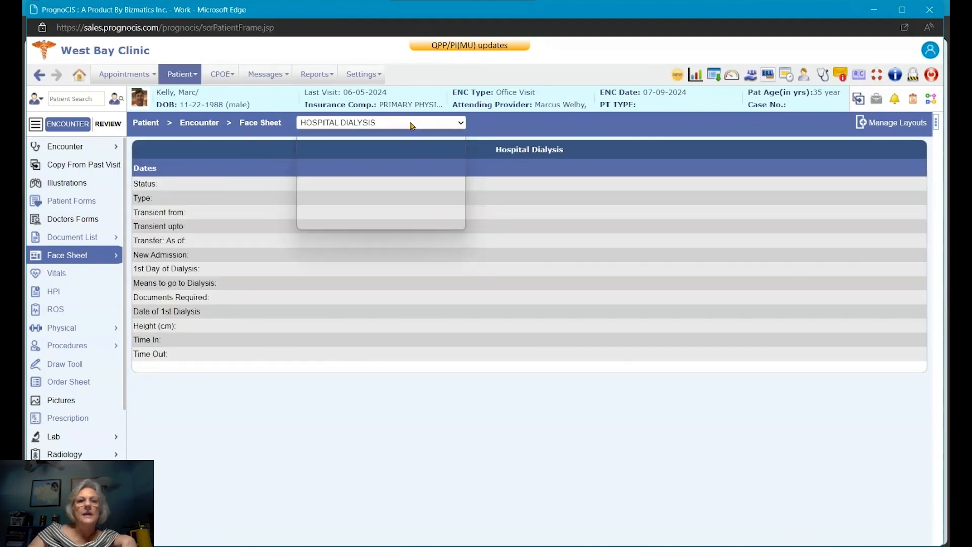
left_click(381, 135)
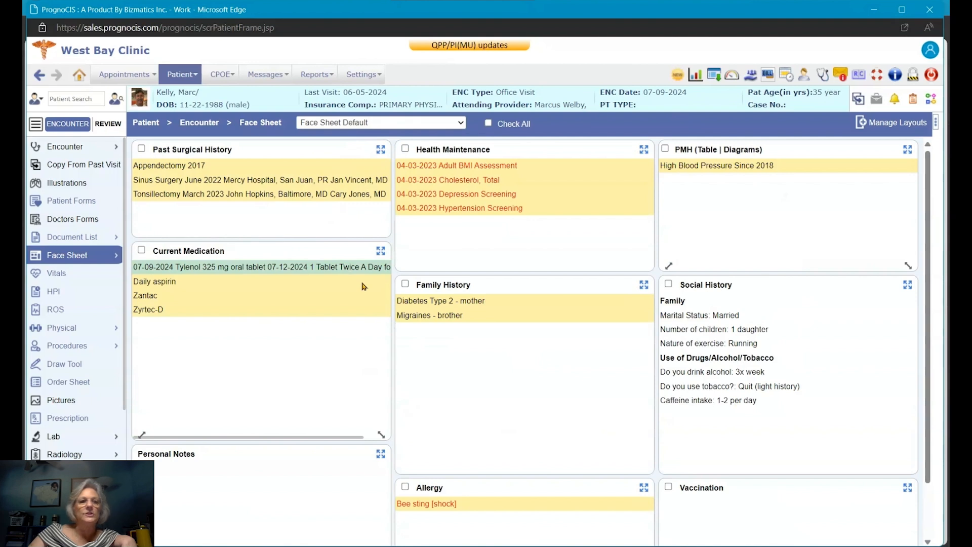
left_click(936, 127)
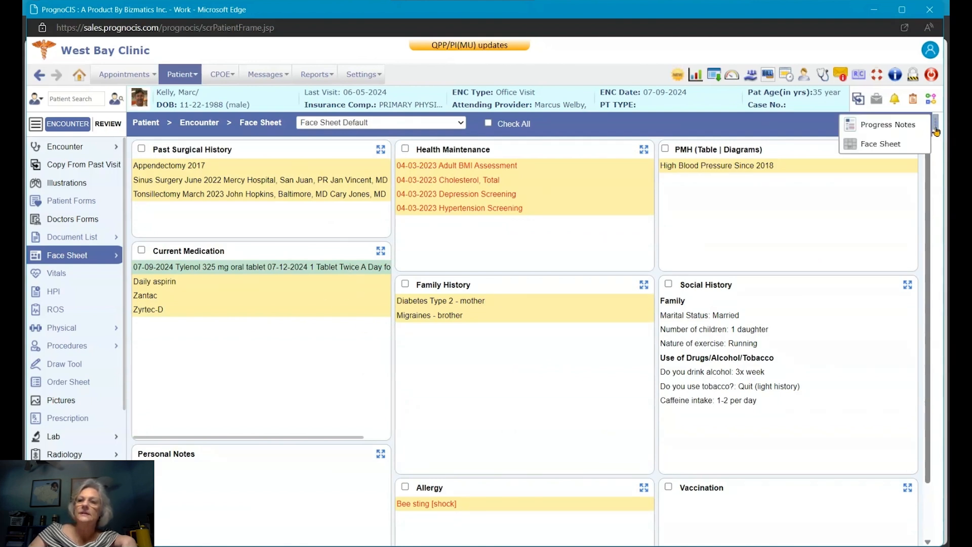
left_click(876, 127)
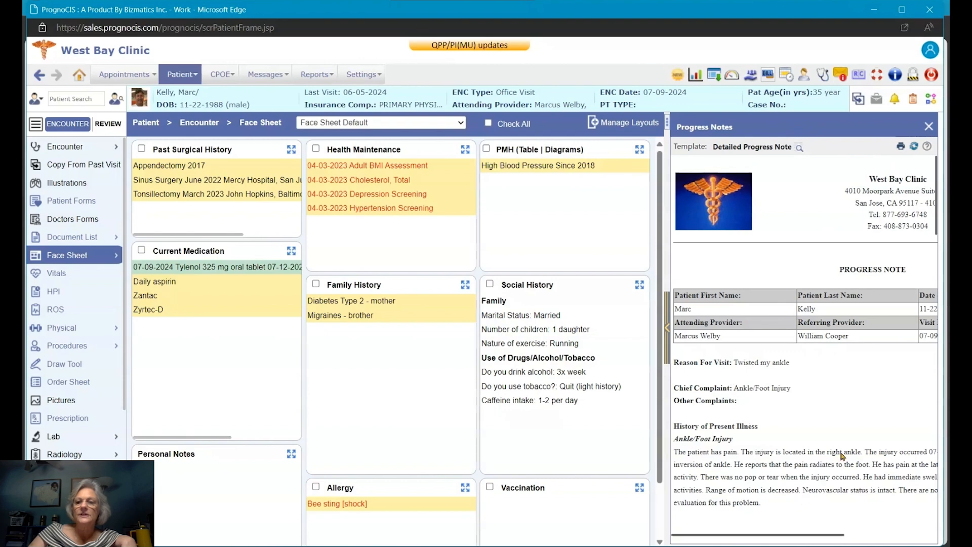
scroll(826, 358, "down", 10)
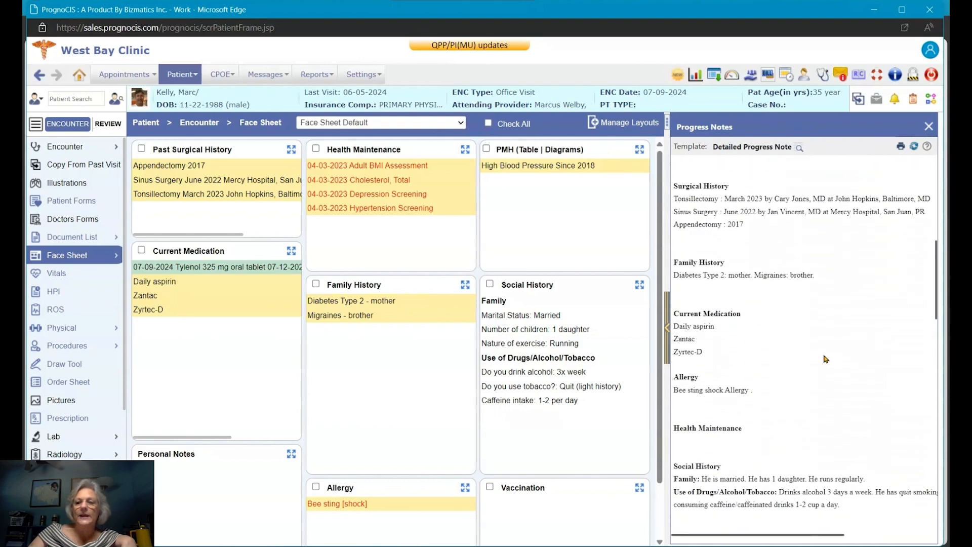
scroll(825, 359, "down", 3)
scroll(825, 358, "up", 13)
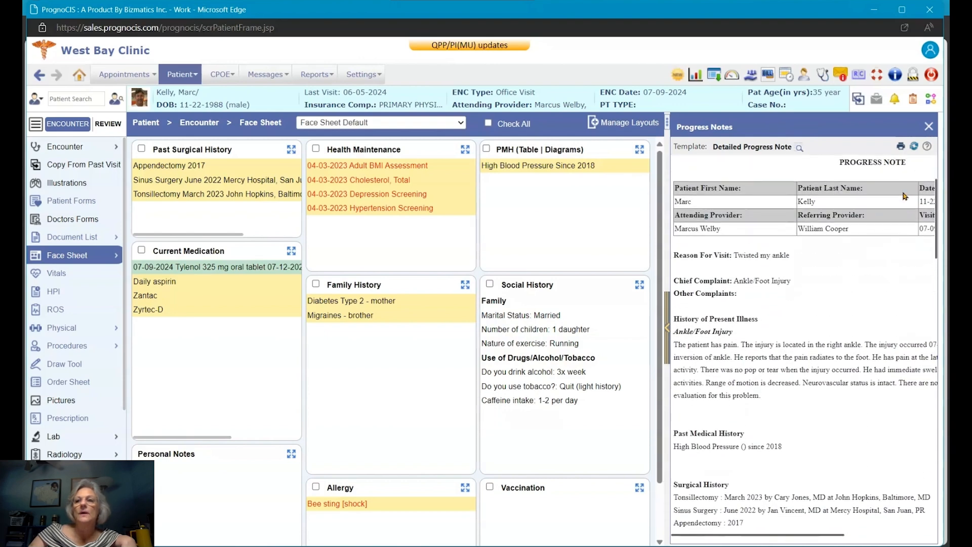
left_click(929, 126)
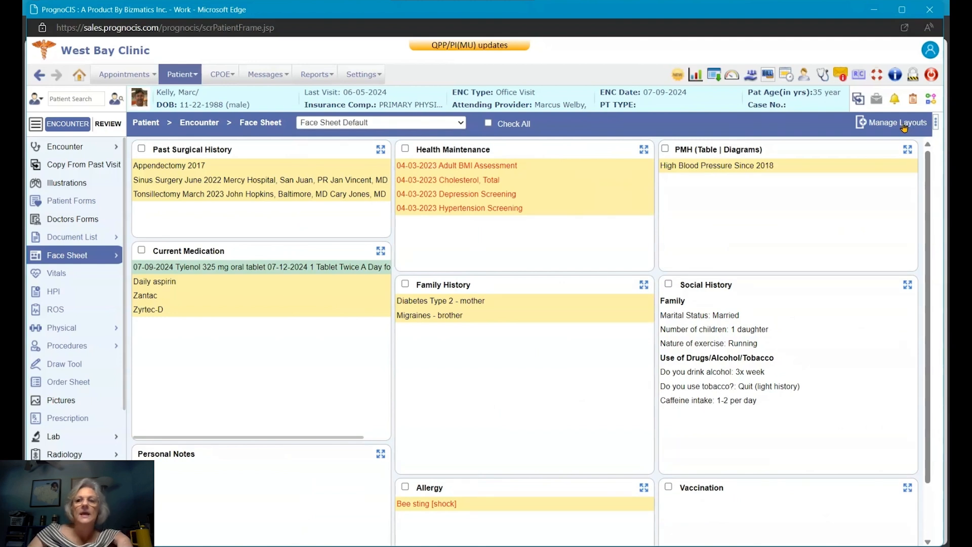
left_click(936, 126)
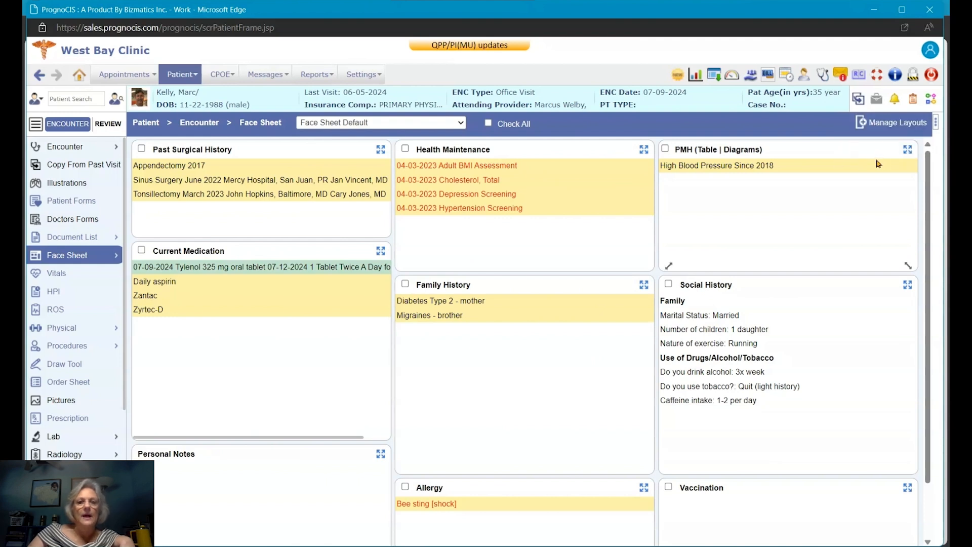
Step: Show the vitals (weight 175, height 70, BMI 25.11) on the SA-Vitals - Detailed template, dismissing the BMI advisory
left_click(64, 283)
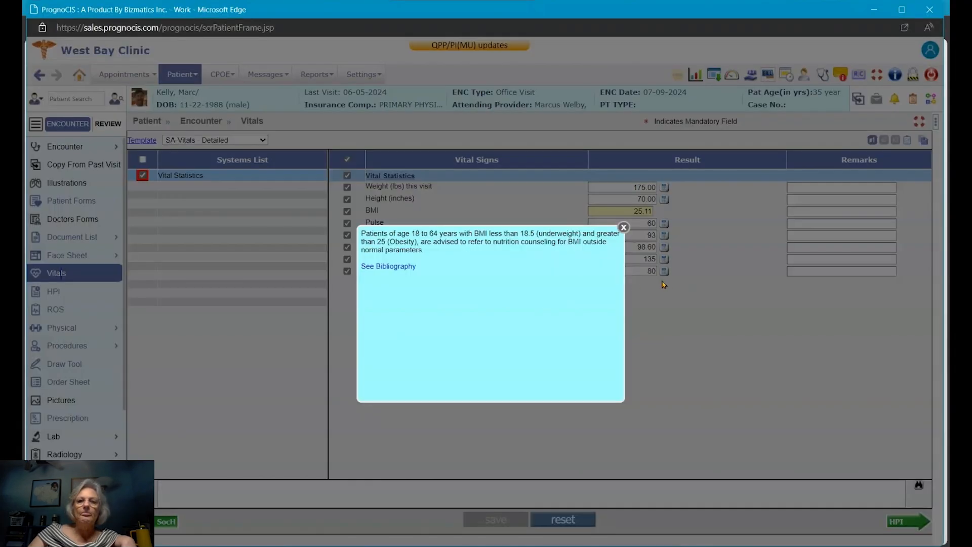
left_click(623, 228)
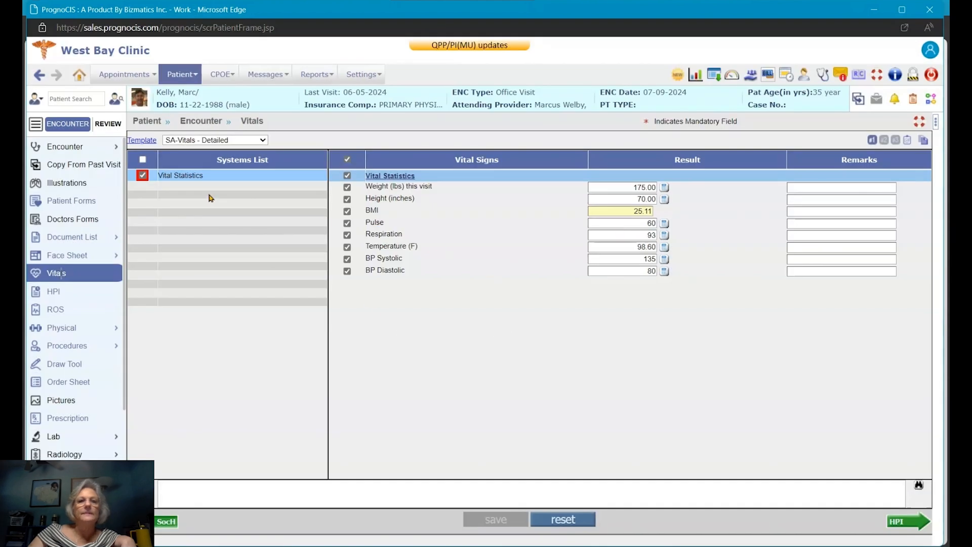
left_click(231, 141)
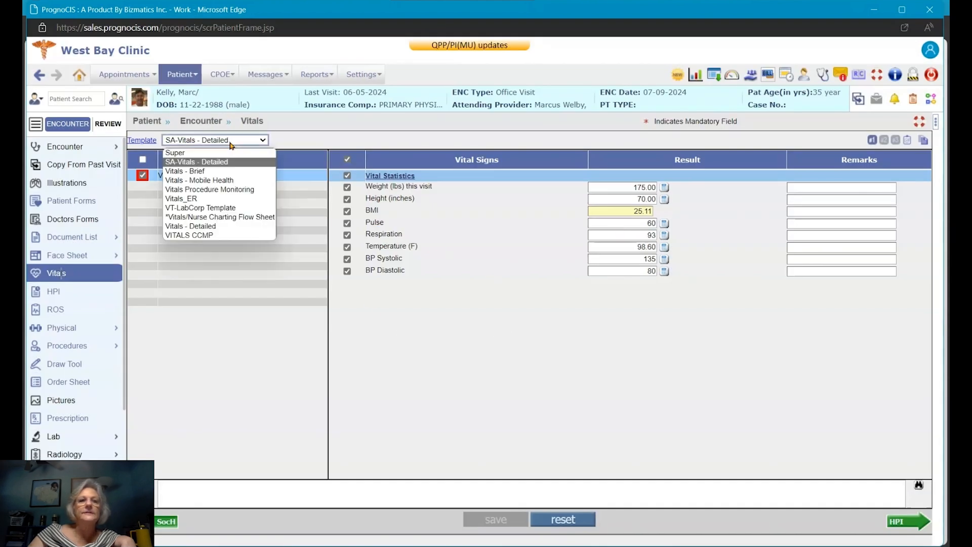
left_click(230, 144)
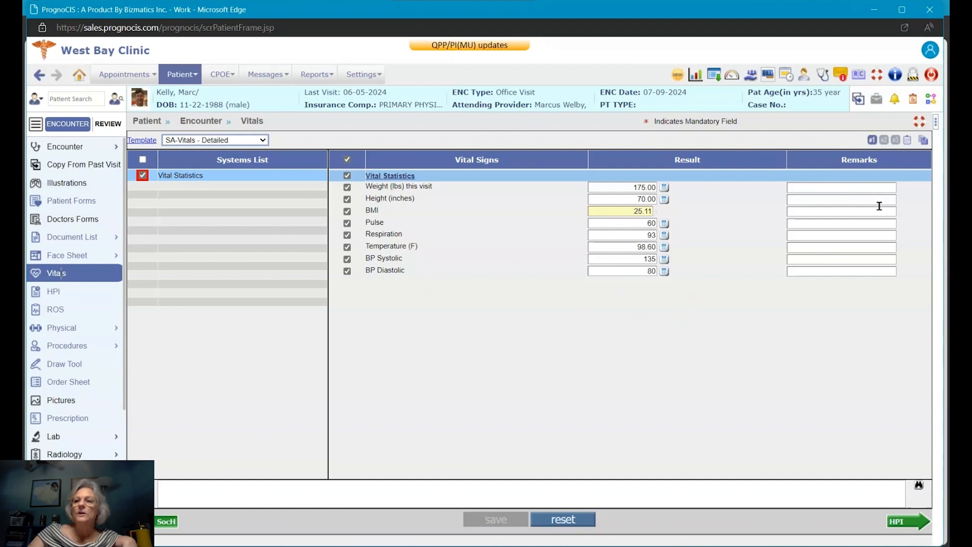
left_click(923, 139)
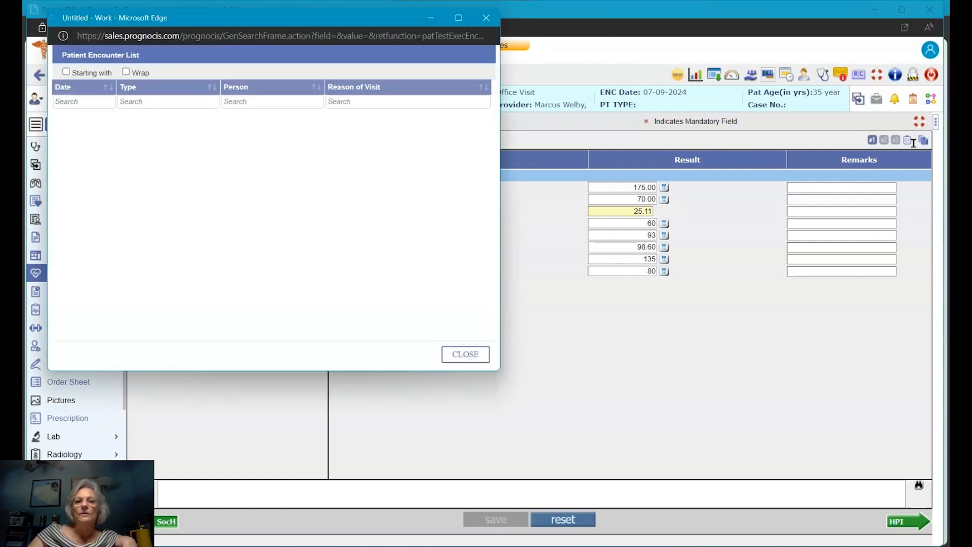
left_click(486, 18)
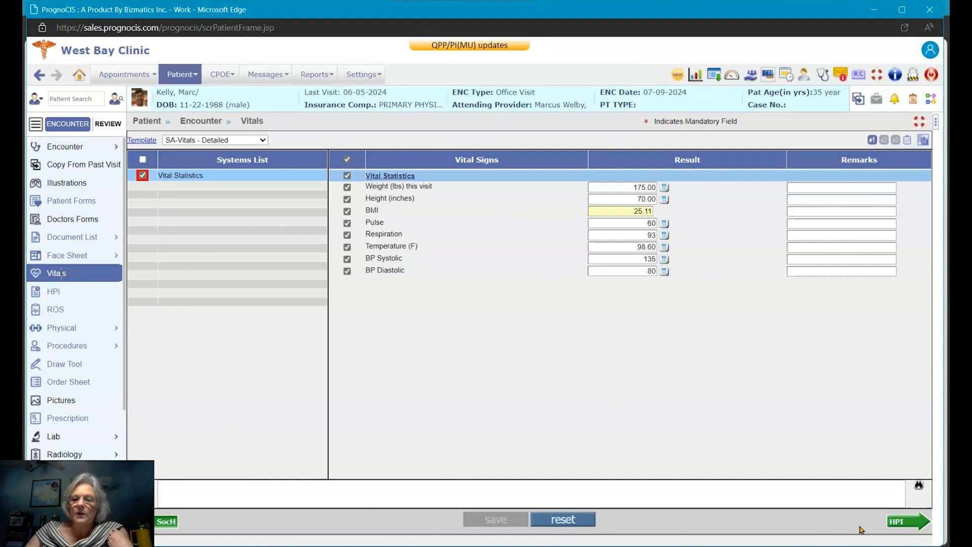
Step: Show the Ankle/Foot Injury HPI and browse the complaint list without adding any complaint
left_click(903, 524)
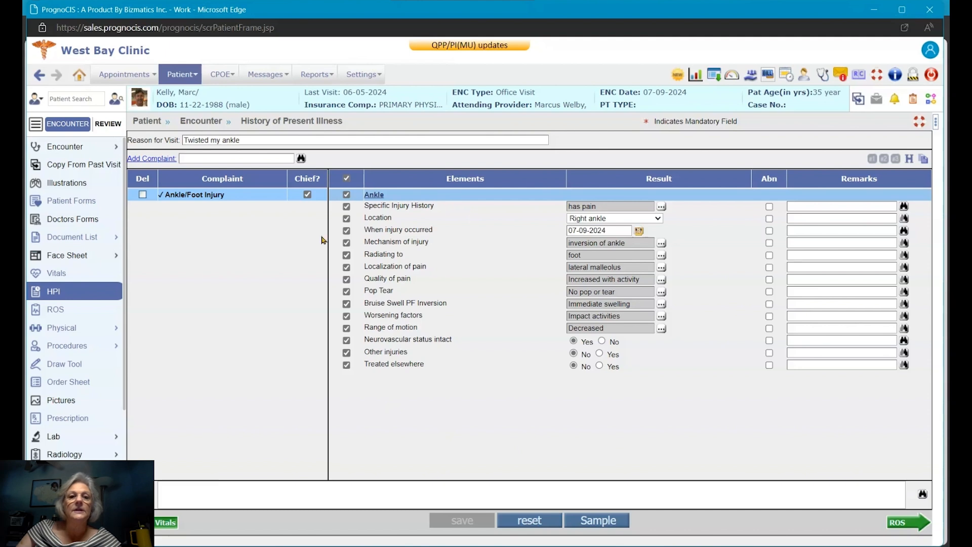
left_click(301, 158)
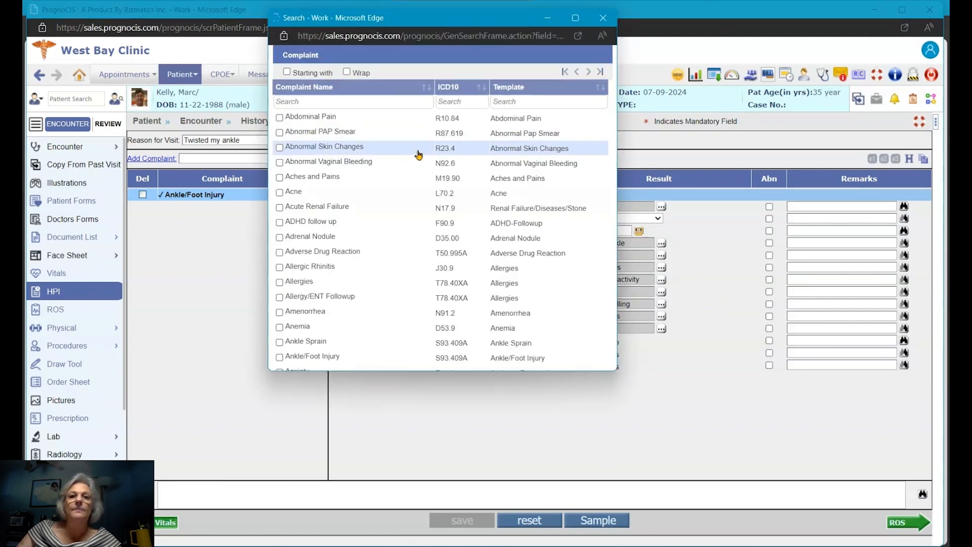
left_click(589, 72)
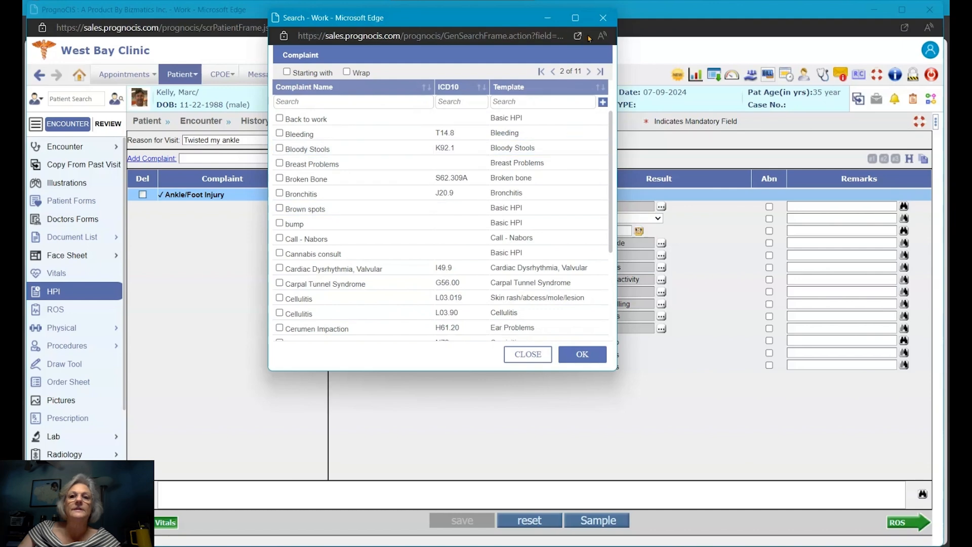
left_click(603, 18)
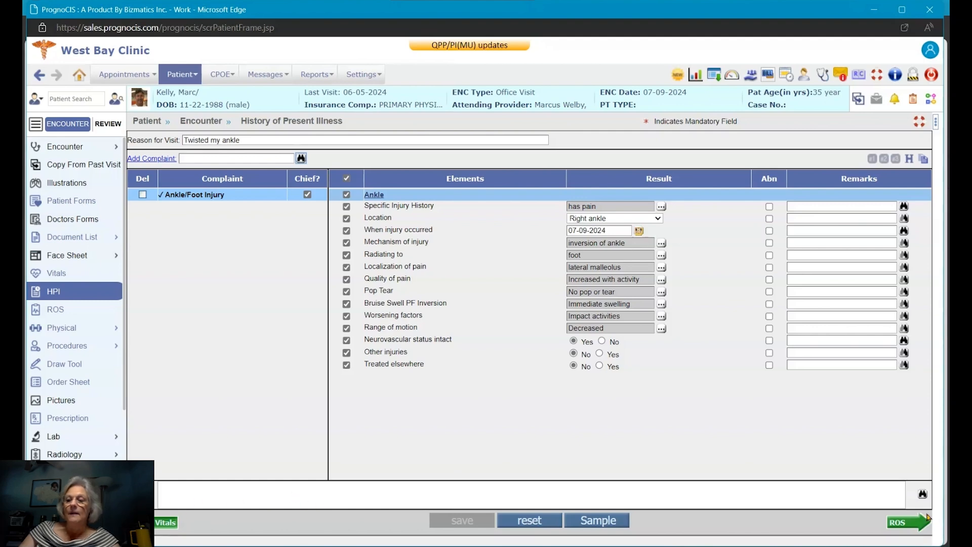
Step: Review the HPI phrases and Specific Injury History setup unchanged, then go to ROS
left_click(922, 496)
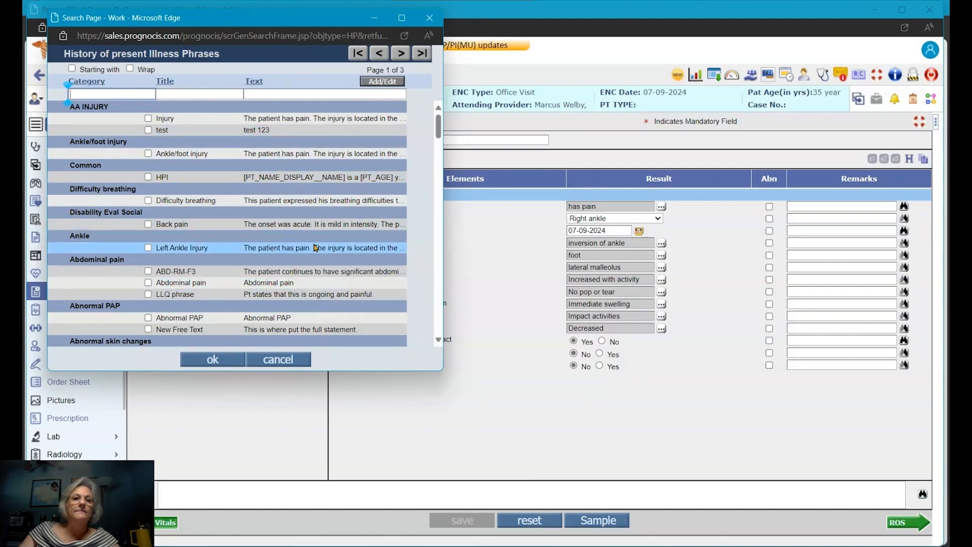
left_click(429, 18)
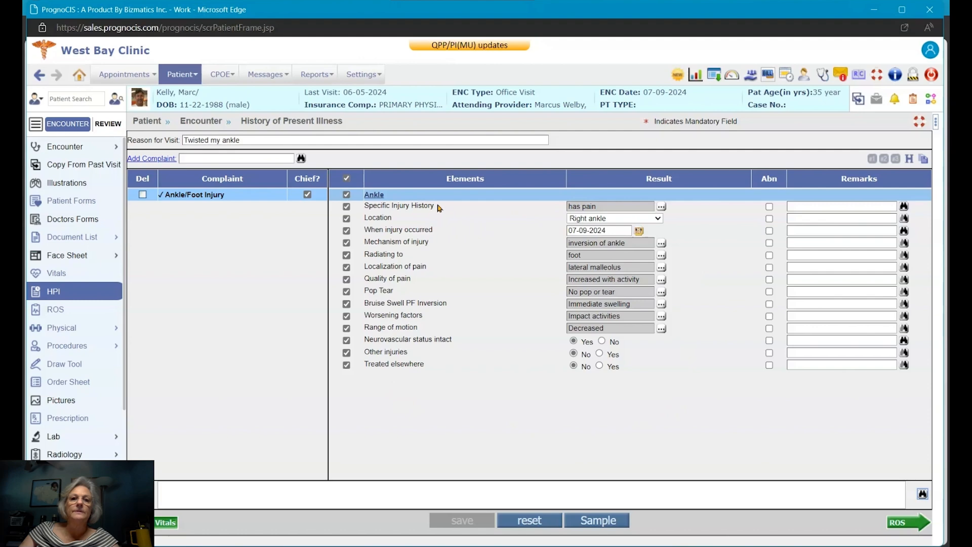
left_click(501, 211)
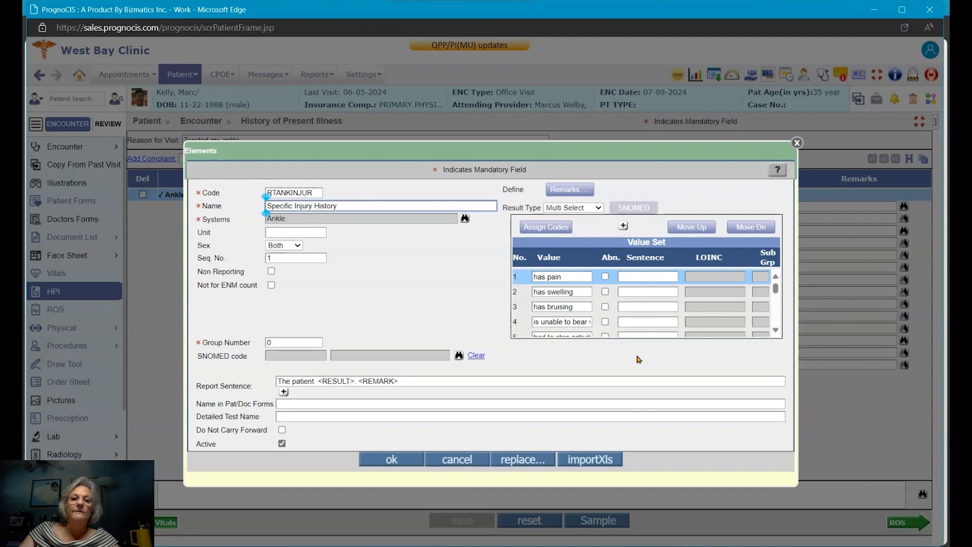
scroll(599, 289, "down", 5)
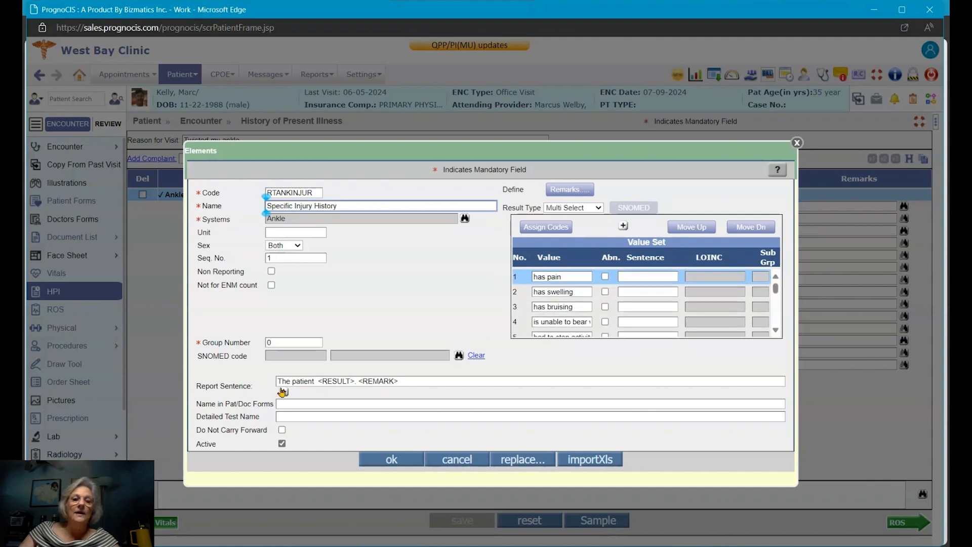
left_click(797, 143)
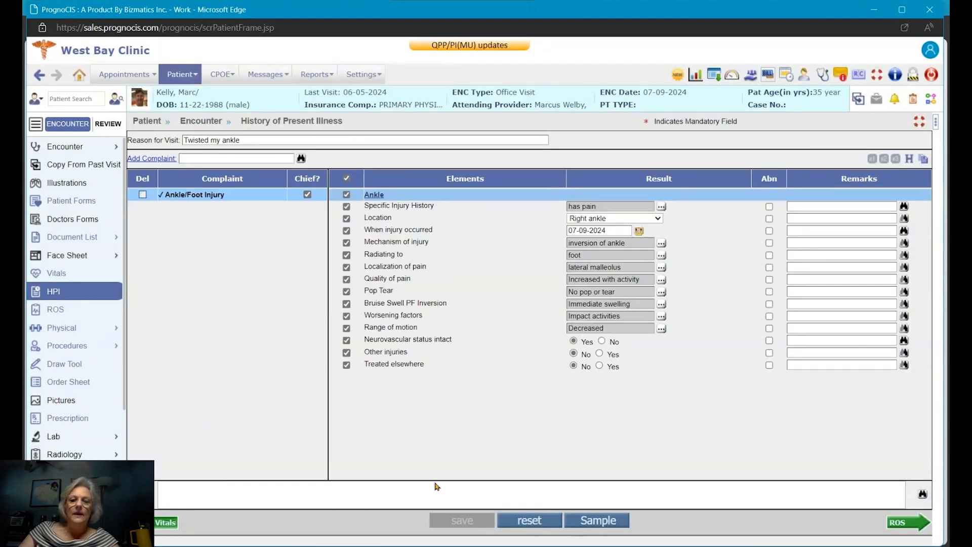
left_click(91, 310)
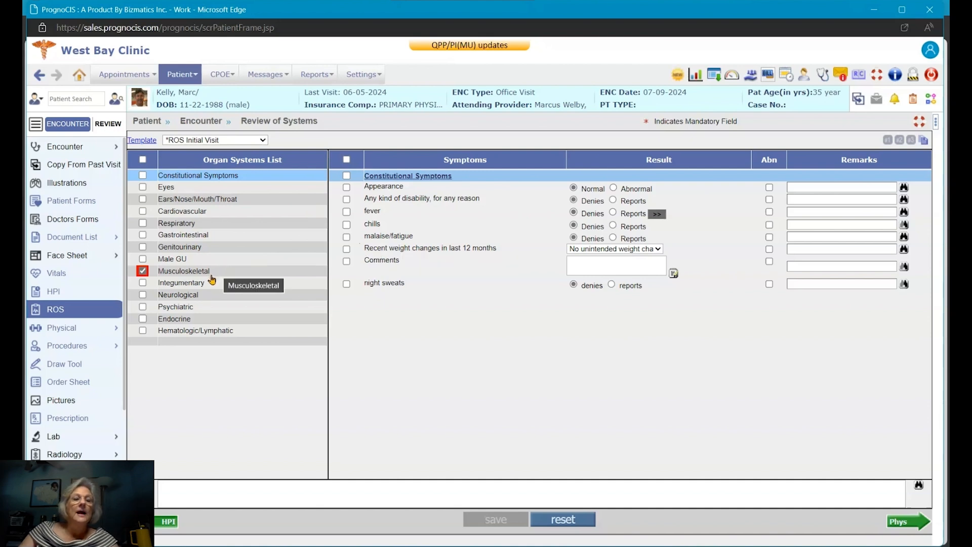
Step: Scroll through the Patient History Form intake form, then return to the Review of Systems
left_click(84, 200)
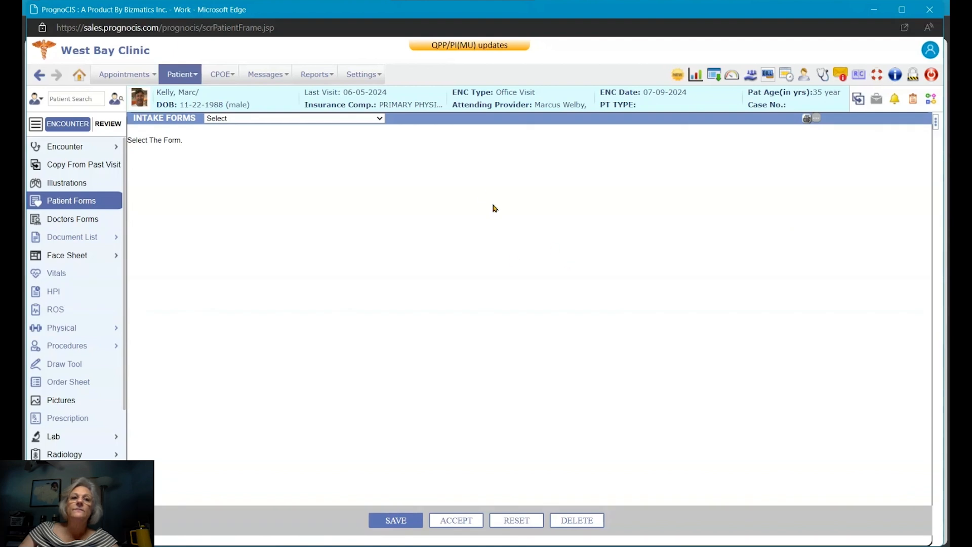
left_click(380, 119)
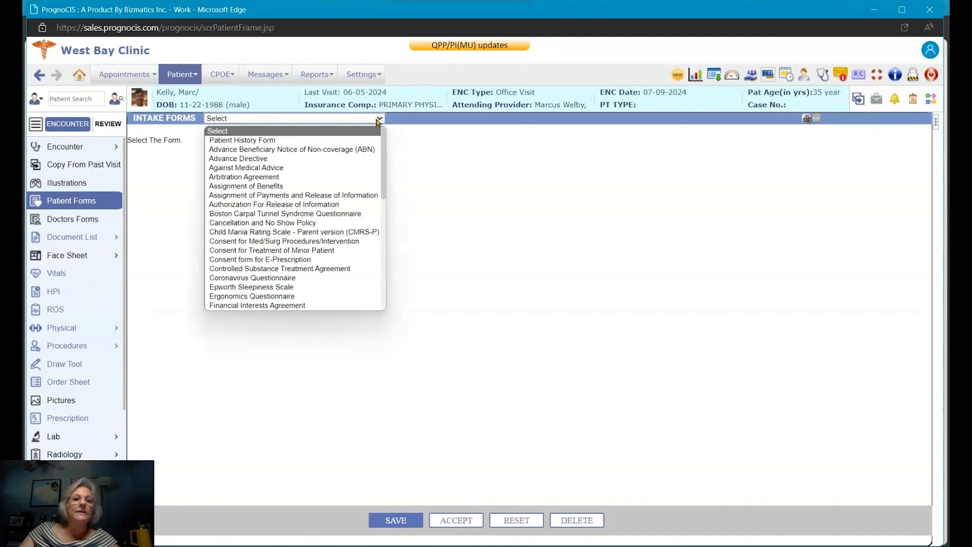
left_click(326, 141)
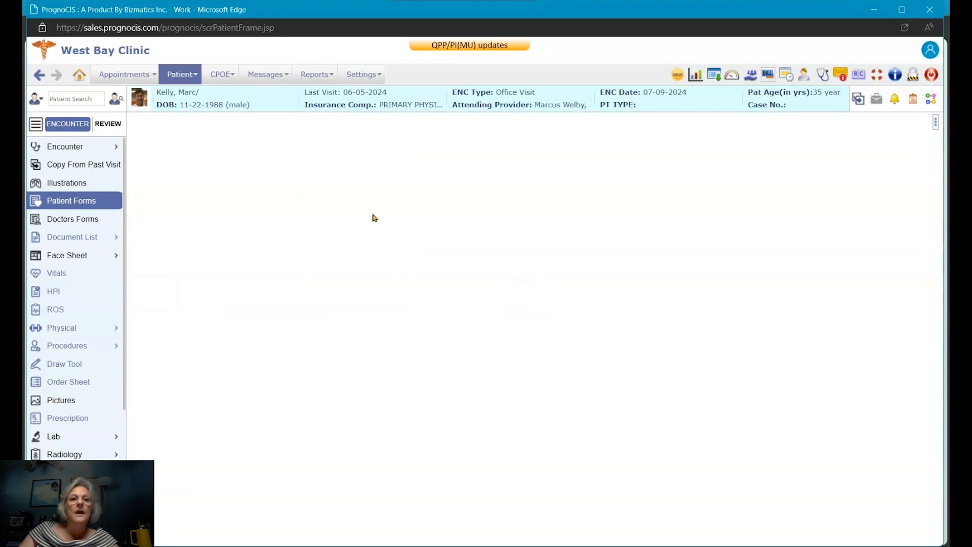
scroll(480, 310, "down", 3)
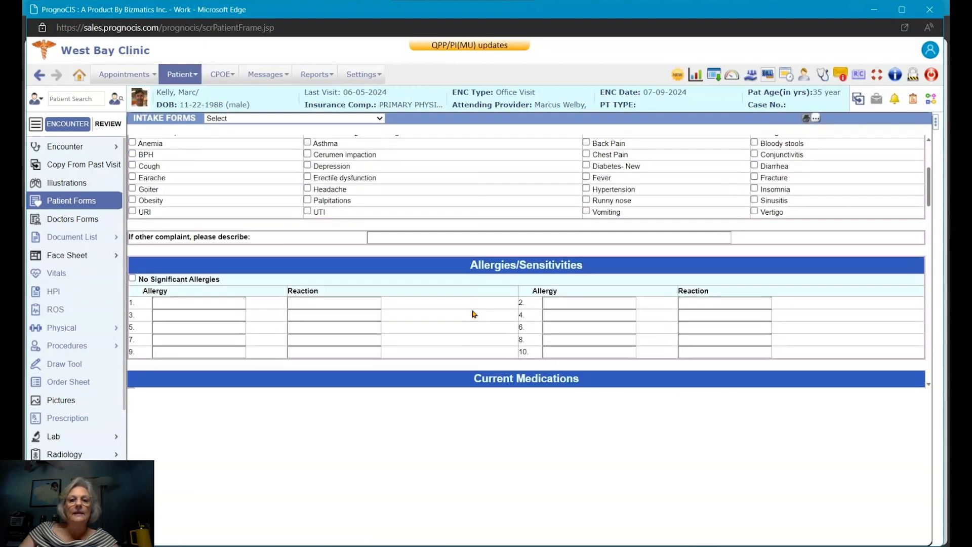
scroll(474, 314, "down", 2)
scroll(472, 314, "down", 2)
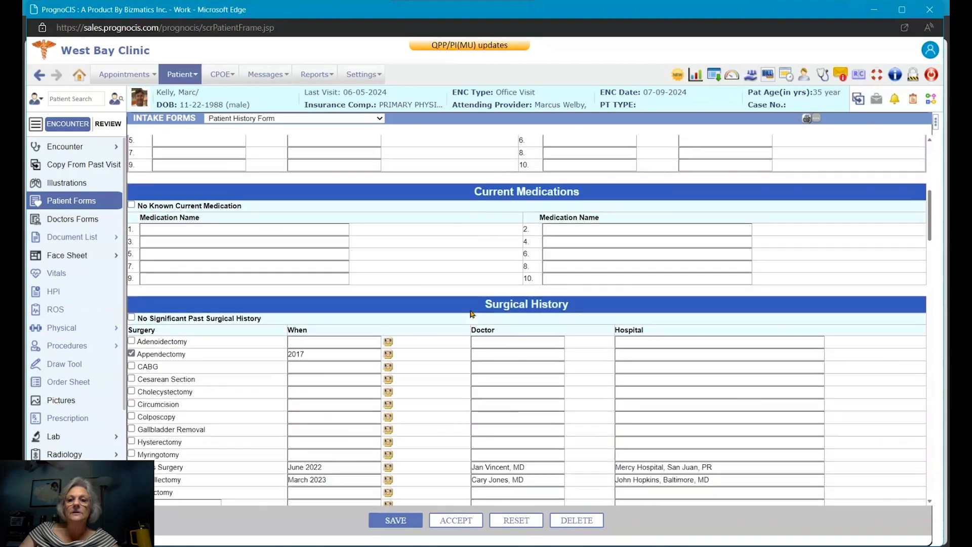
scroll(471, 314, "down", 3)
scroll(471, 314, "down", 20)
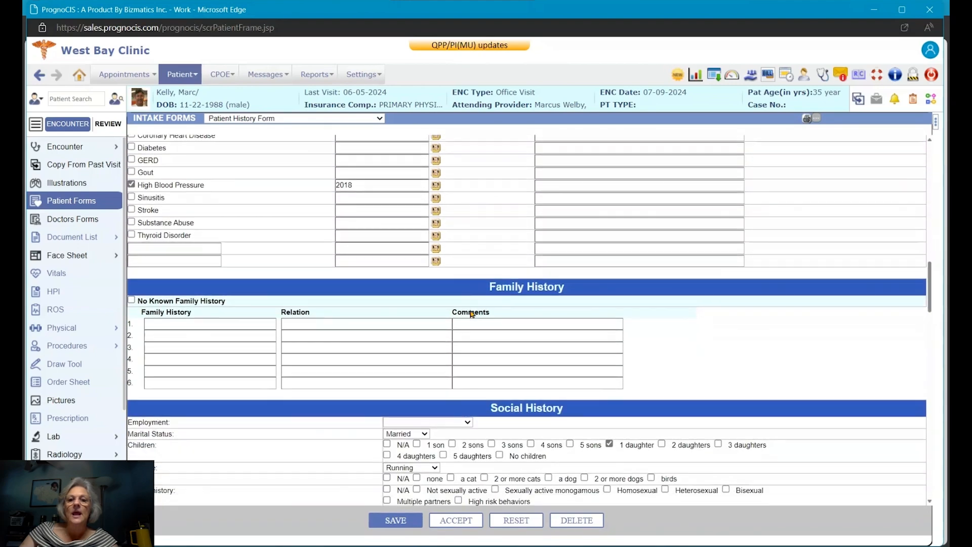
scroll(471, 314, "up", 18)
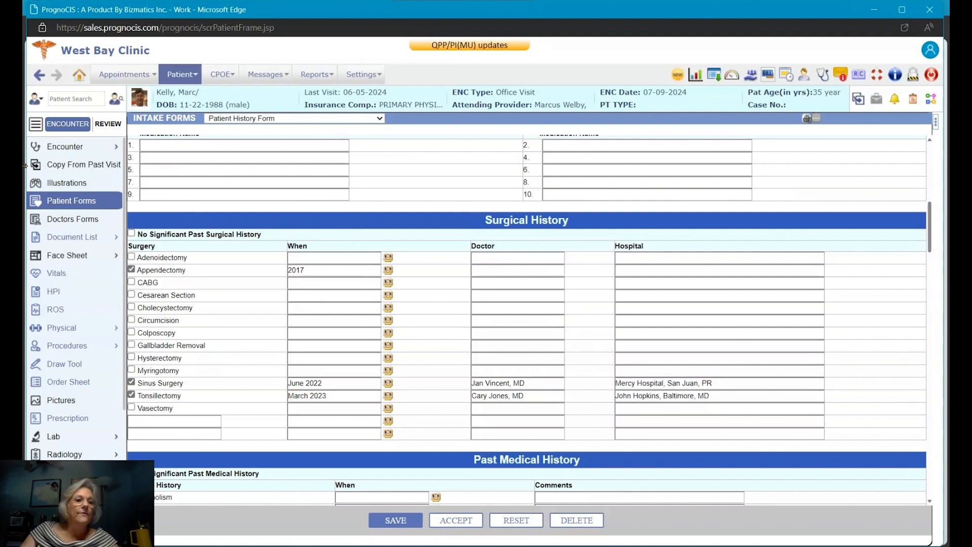
left_click(77, 313)
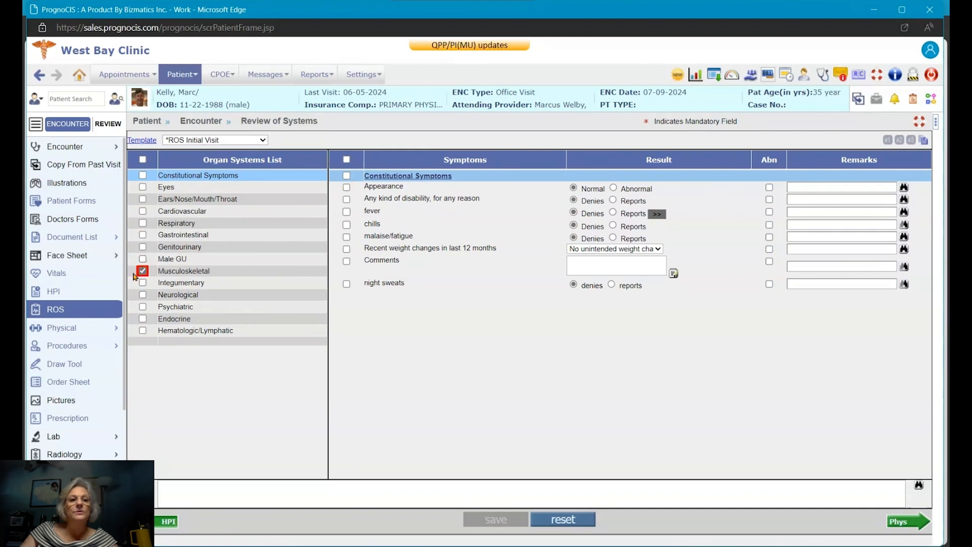
Step: Show Musculoskeletal symptoms, then open the Physical Examination keeping the Neurology Foot Exam template
left_click(218, 276)
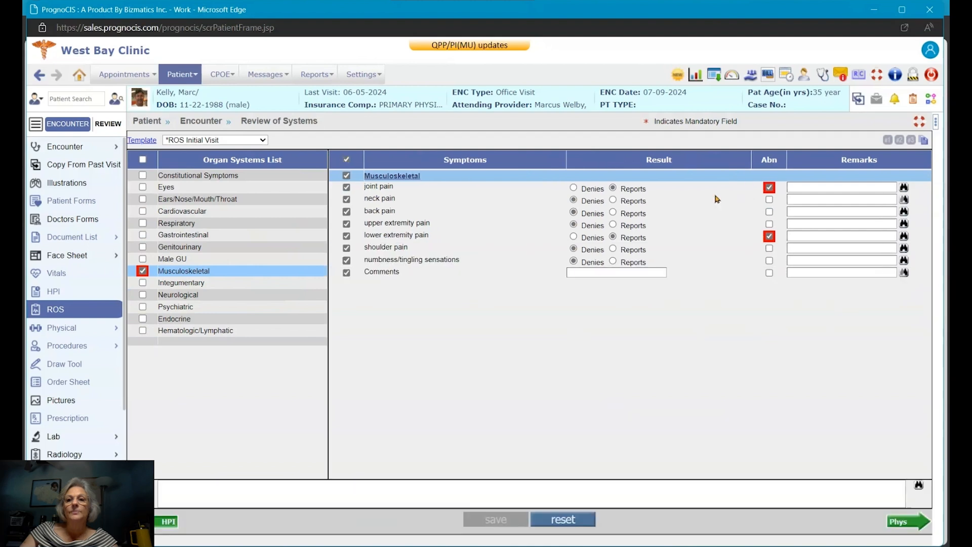
left_click(82, 328)
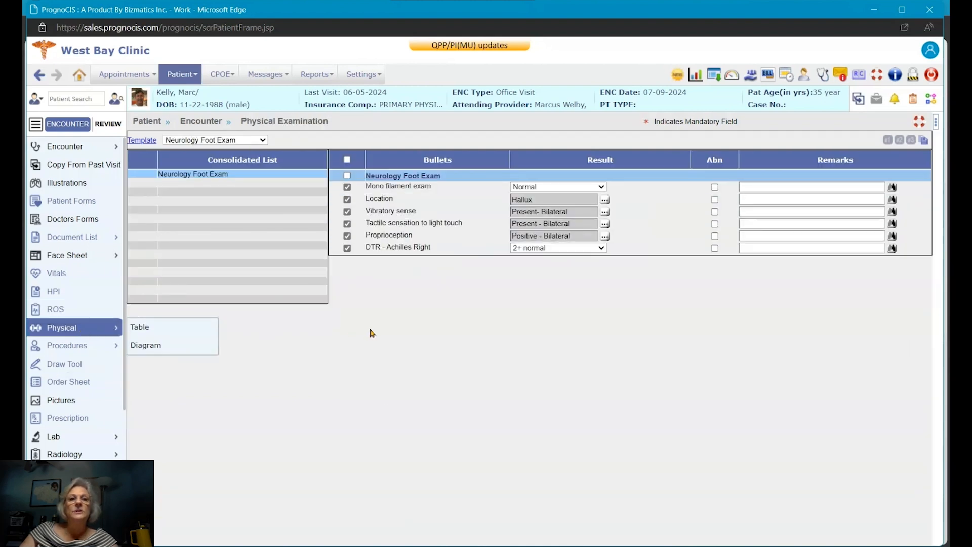
left_click(254, 142)
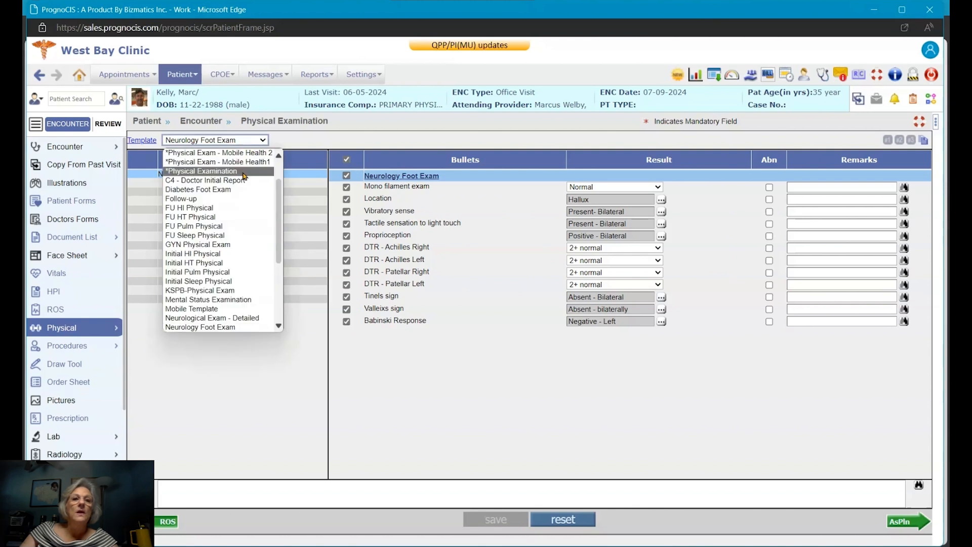
scroll(253, 284, "down", 1)
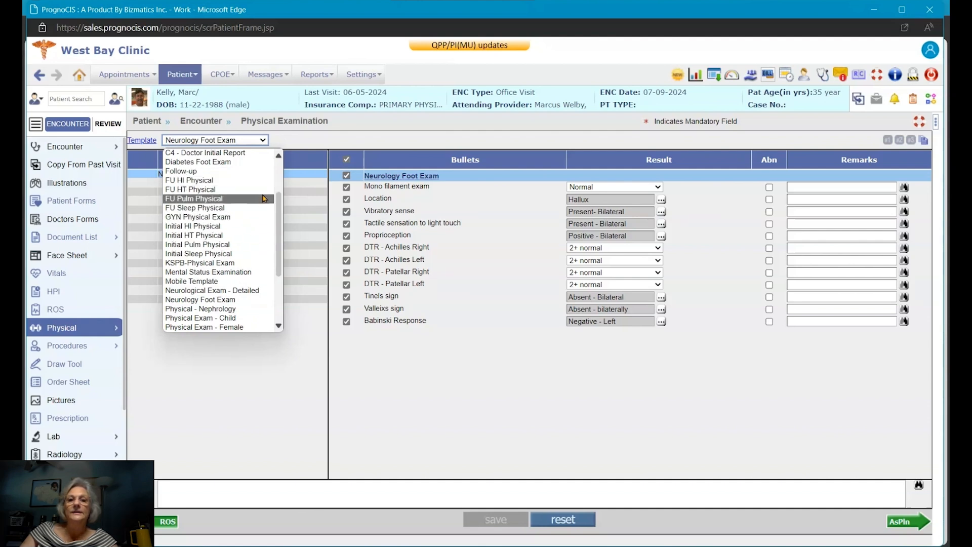
left_click(501, 354)
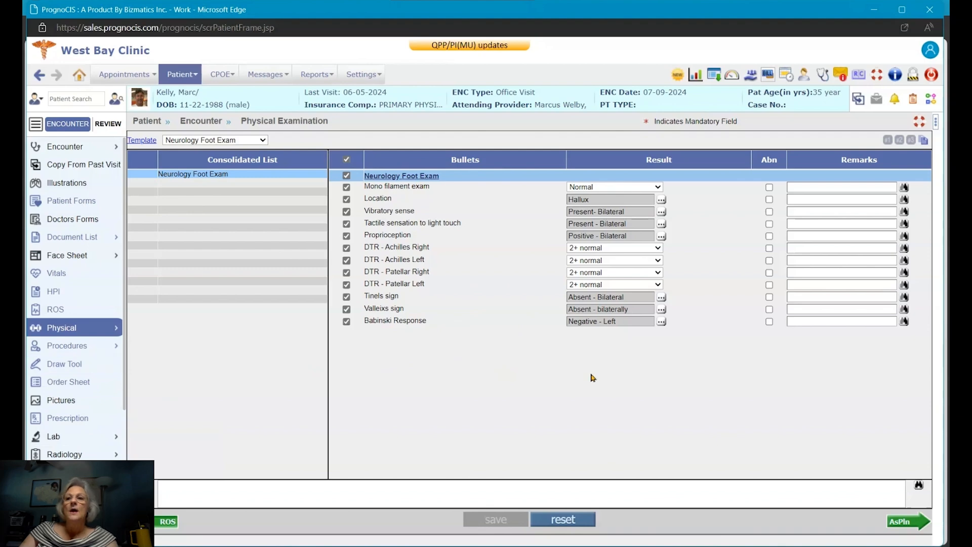
left_click(859, 100)
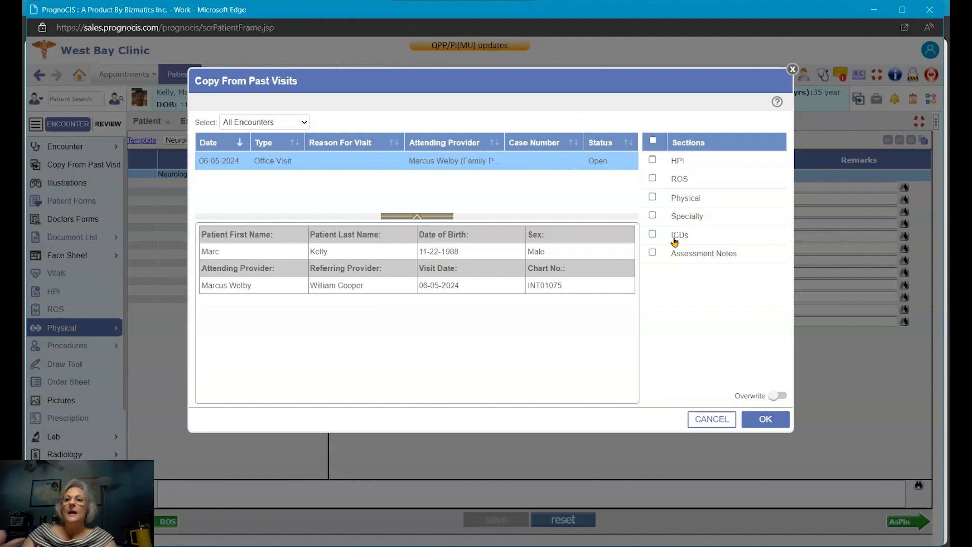
left_click(794, 70)
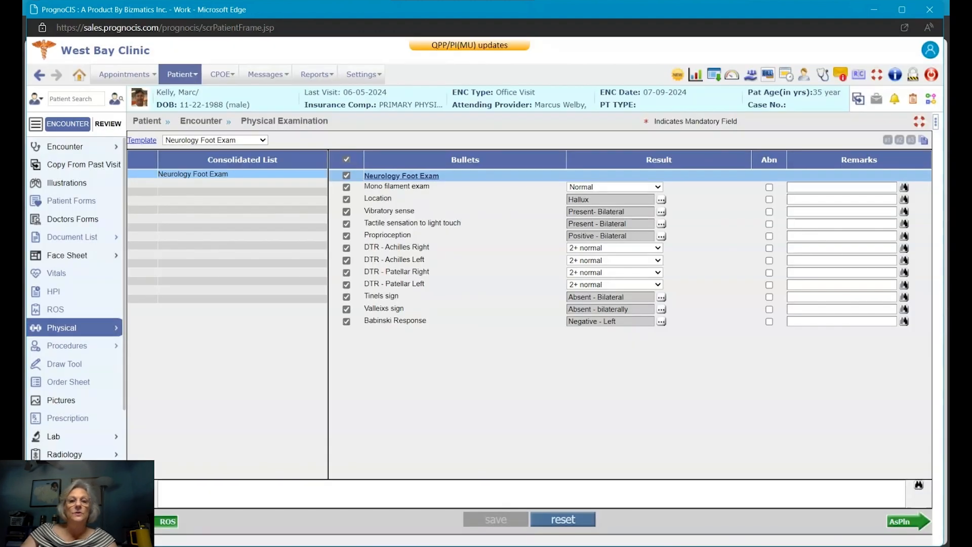
mouse_move(179, 477)
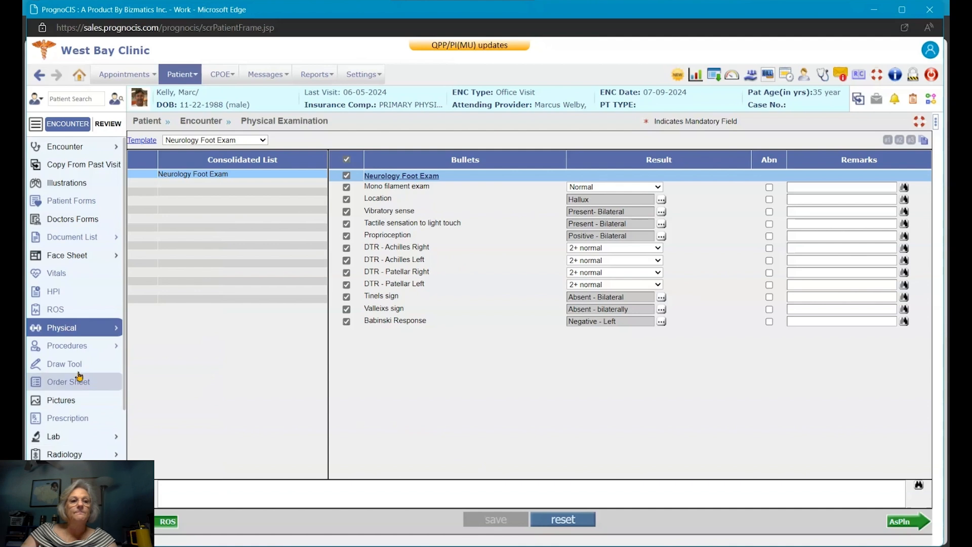
mouse_move(79, 349)
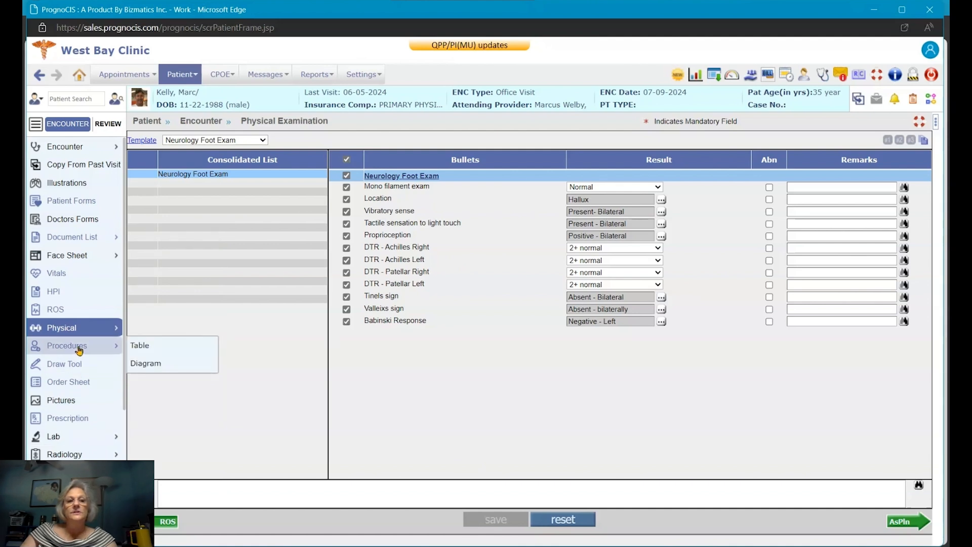
Step: On the encounter's Procedures page, browse the procedure template list without adding a template
left_click(80, 350)
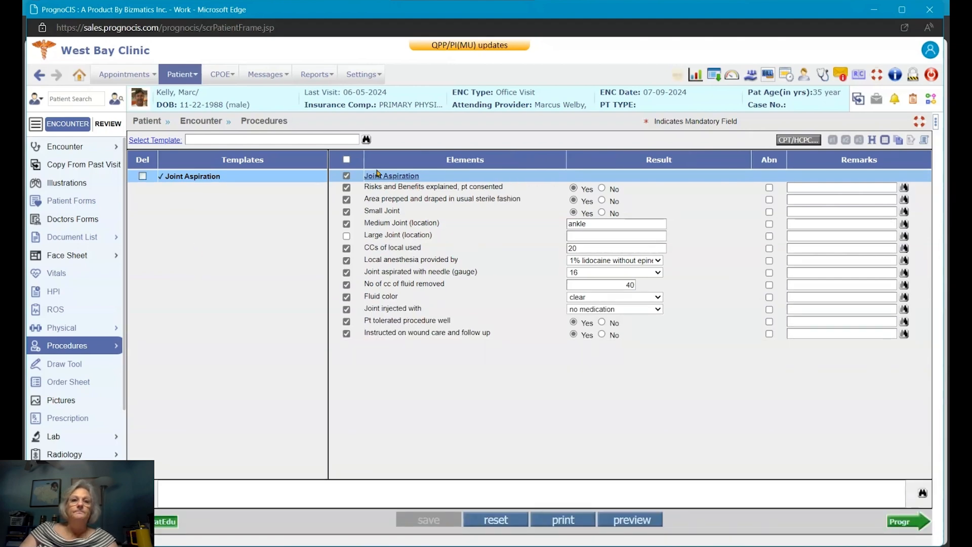
left_click(367, 139)
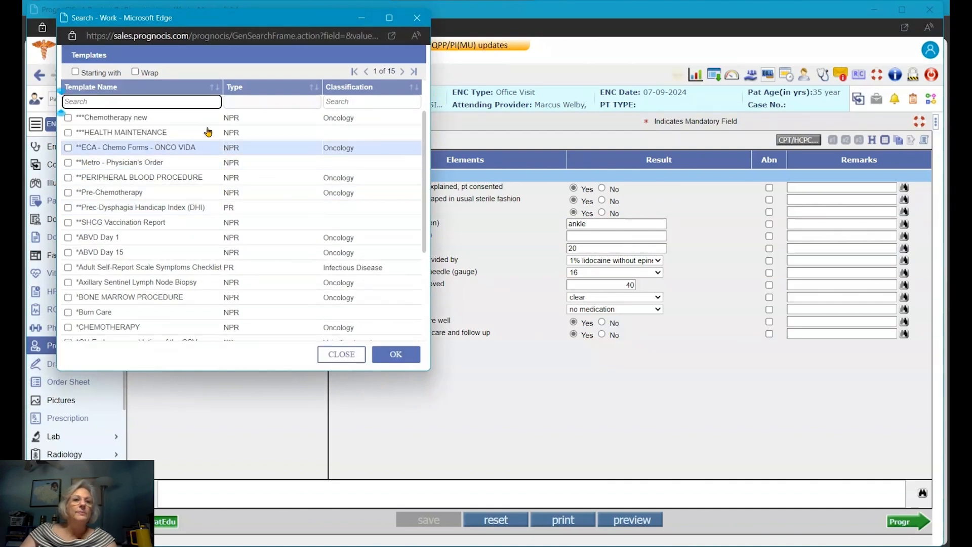
scroll(366, 262, "down", 1)
scroll(367, 261, "down", 3)
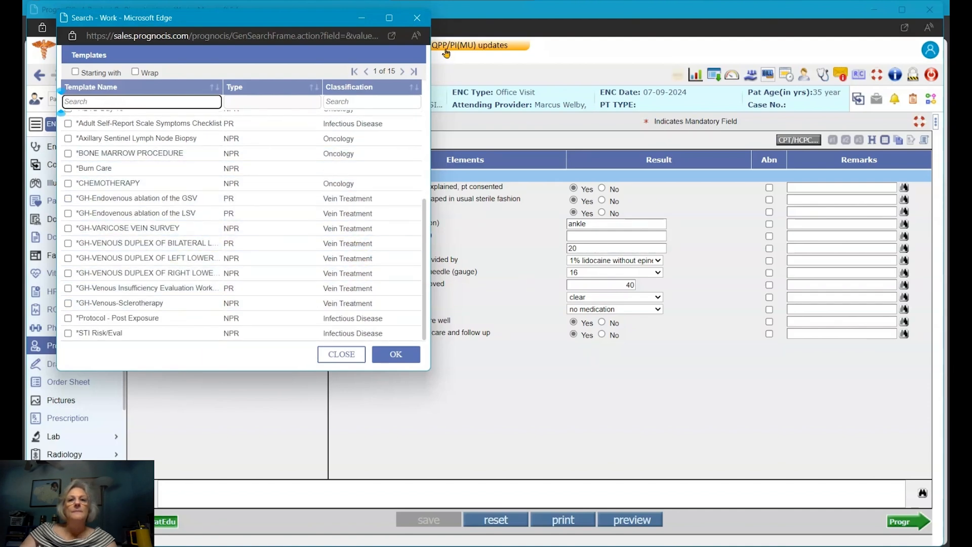
left_click(417, 18)
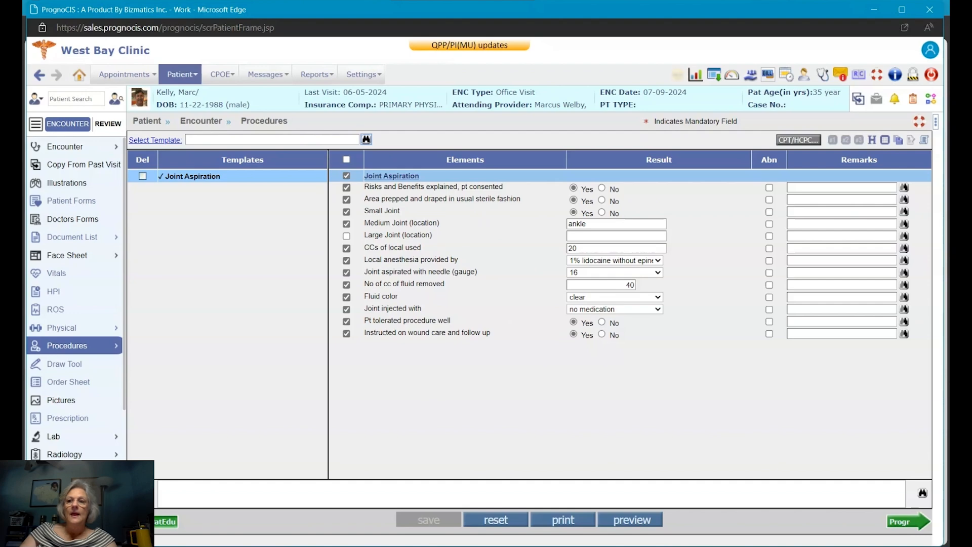
Step: Preview the Joint Aspiration note: ankle, 20 CCs 1% lidocaine, 16-gauge needle, 40 cc clear fluid
left_click(632, 521)
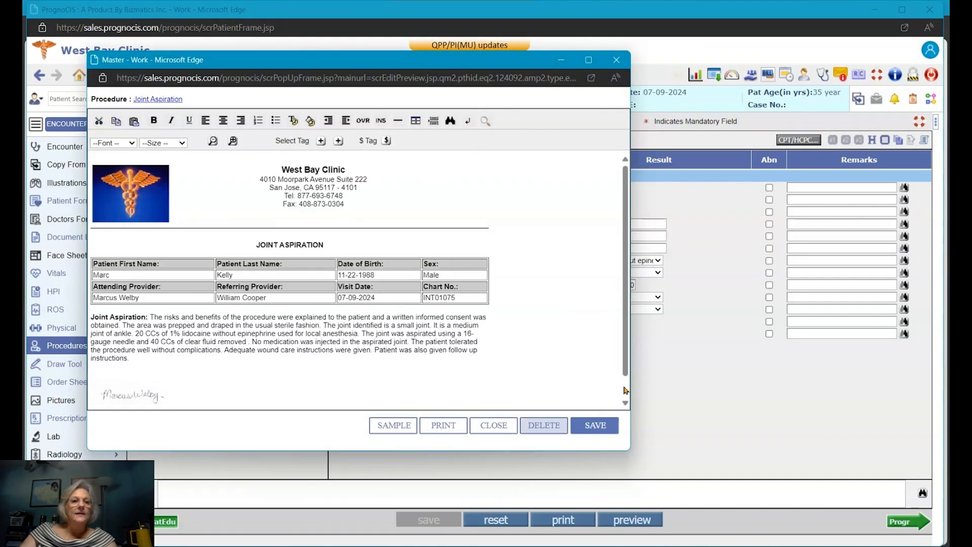
scroll(407, 271, "down", 1)
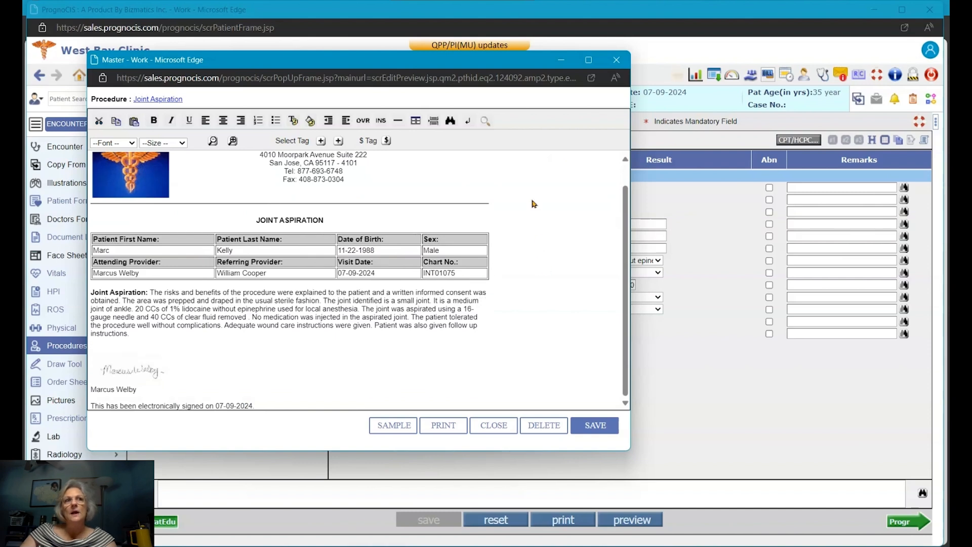
left_click(618, 60)
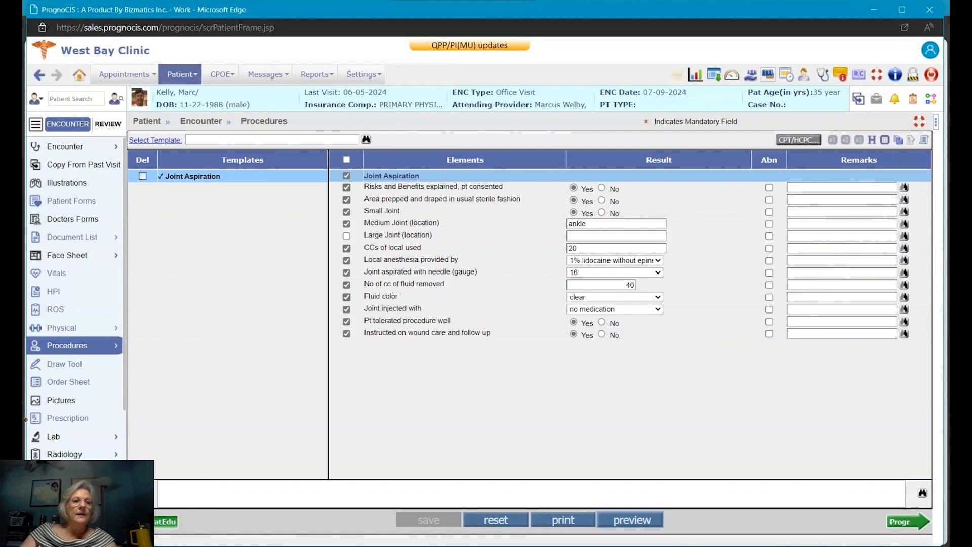
Step: In Draw Tool, view the saved '41. Ankle Rt-Lt' diagram marking right ankle pain with swelling
left_click(73, 365)
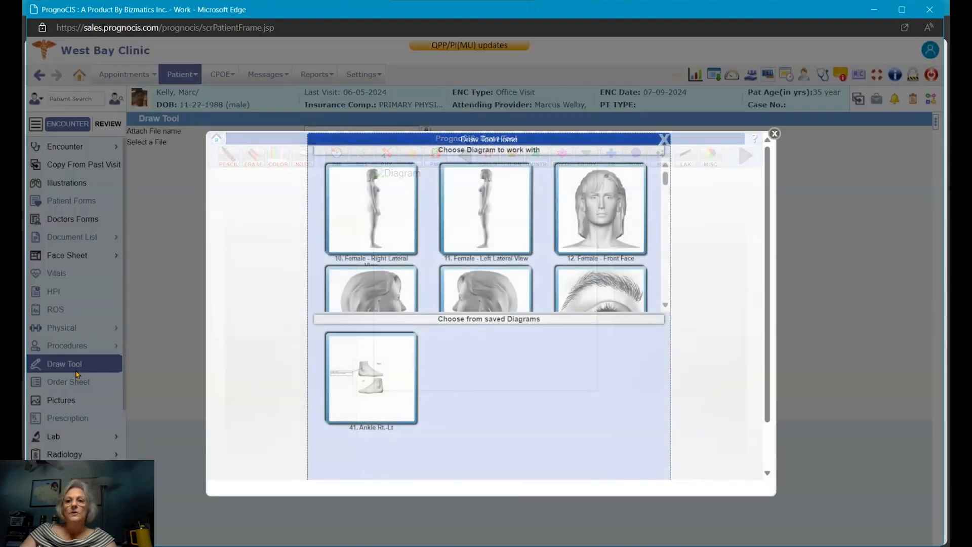
left_click(393, 369)
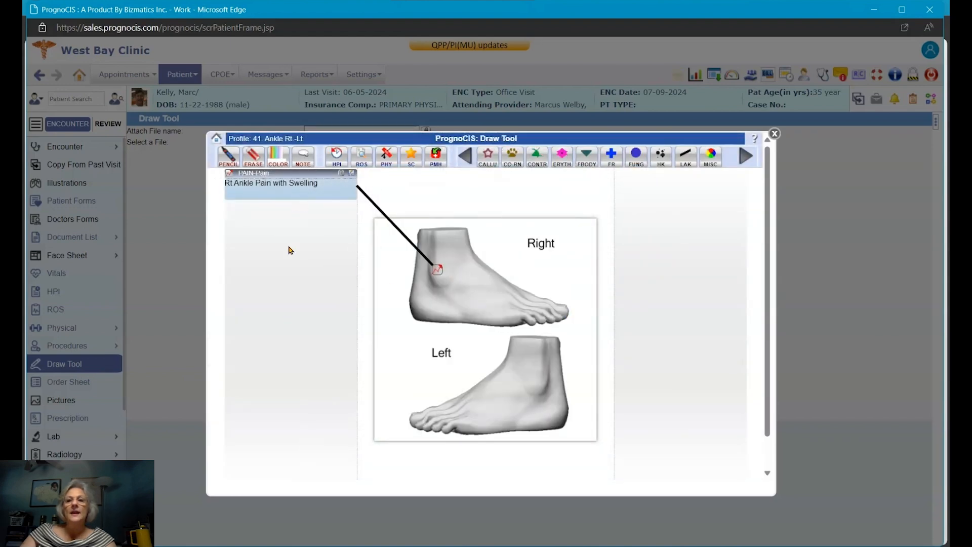
left_click(775, 135)
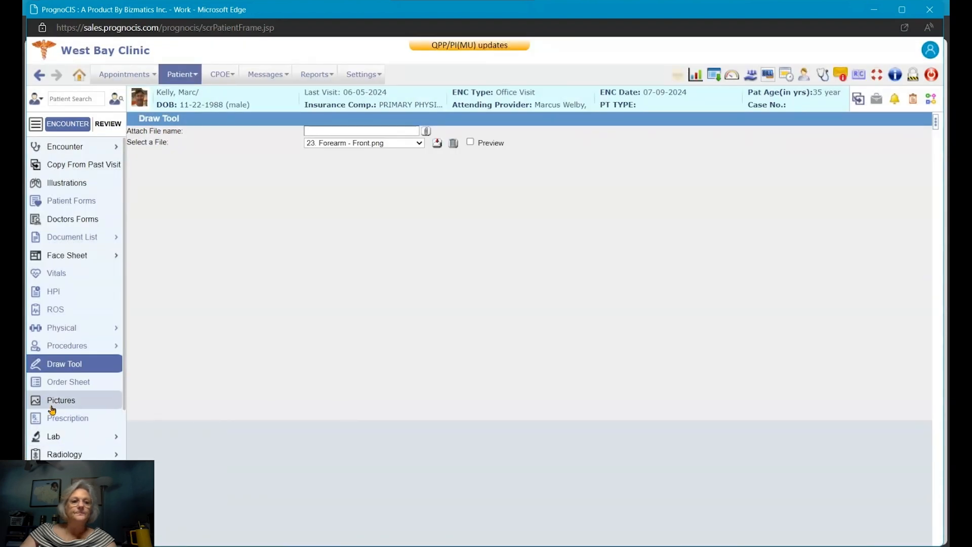
left_click(81, 386)
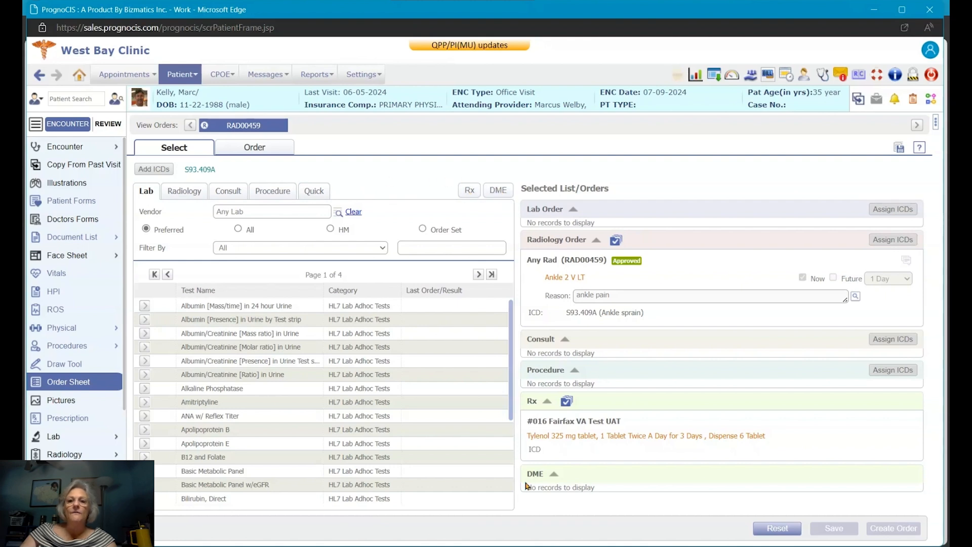
left_click(176, 195)
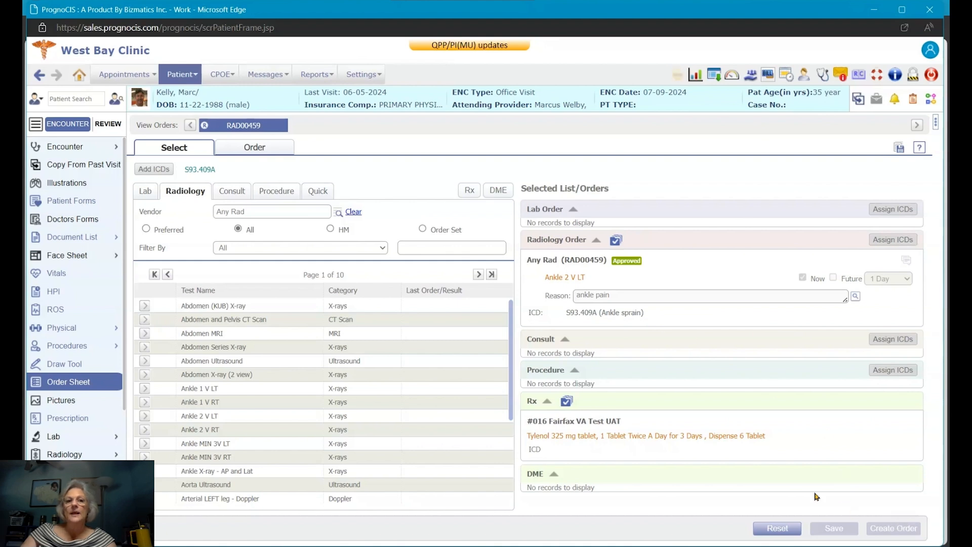
left_click(269, 129)
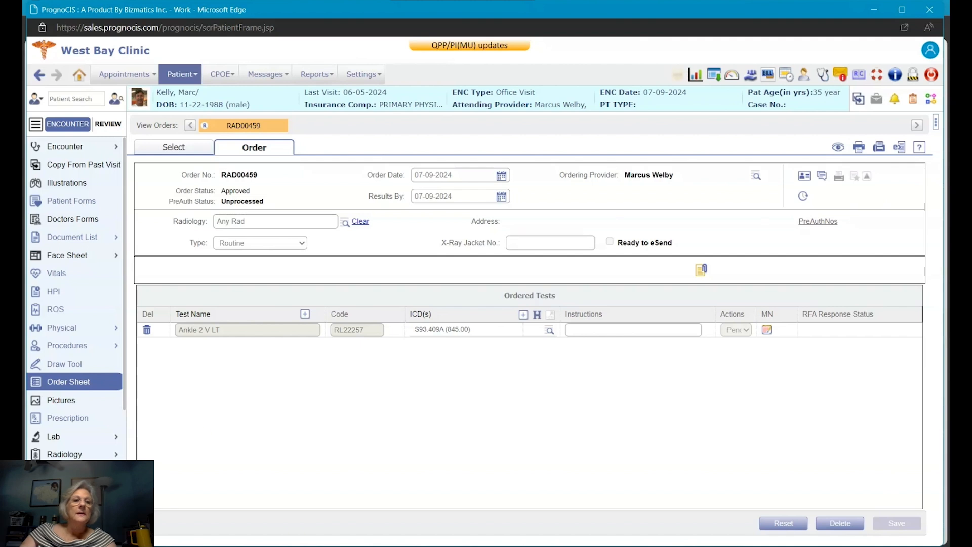
Step: Save the Tylenol 325 mg oral tablet prescription (1 tablet BID, quantity 6) and send it via eRx
mouse_move(80, 439)
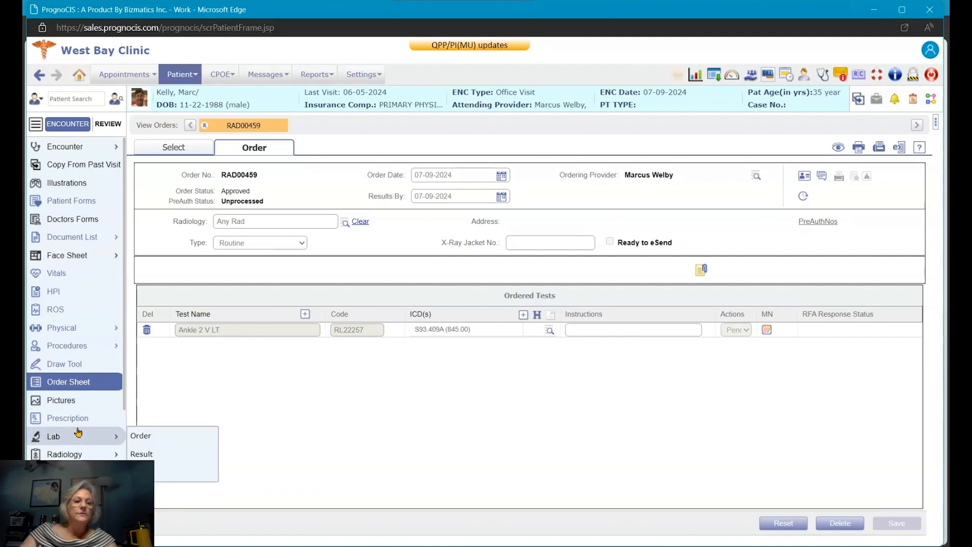
left_click(77, 427)
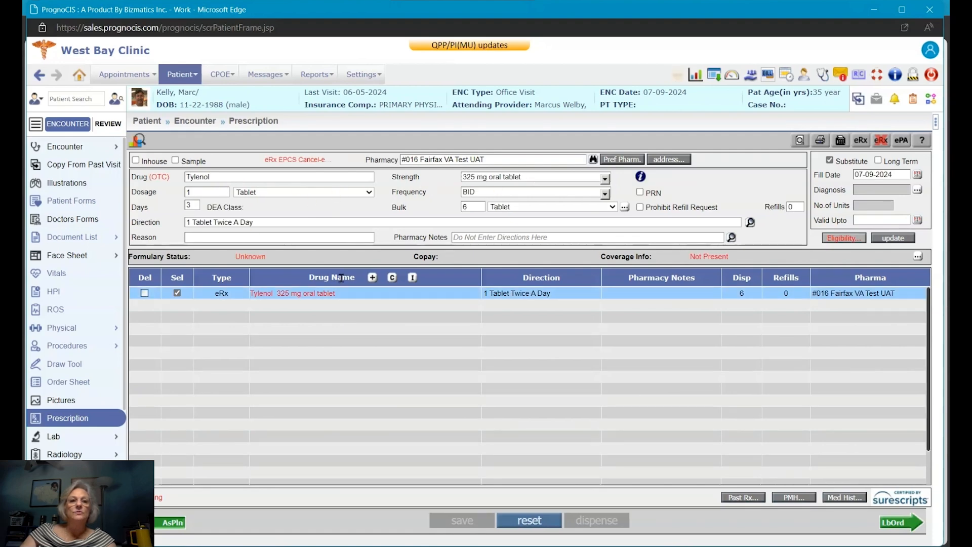
left_click(372, 277)
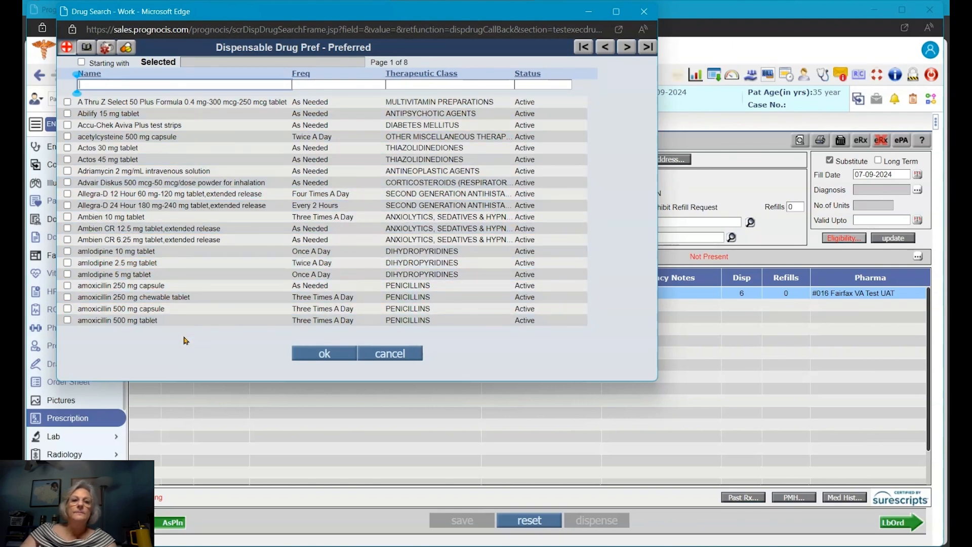
left_click(644, 11)
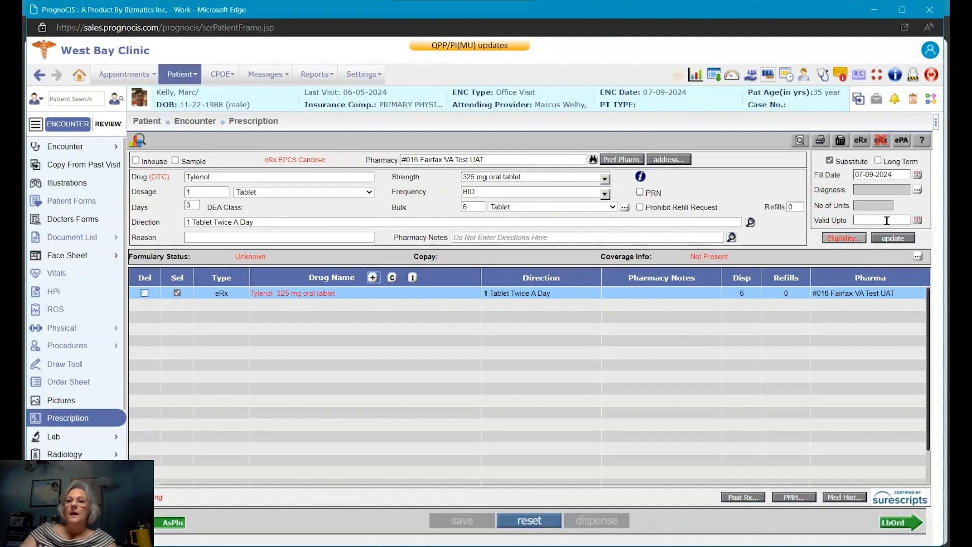
left_click(893, 238)
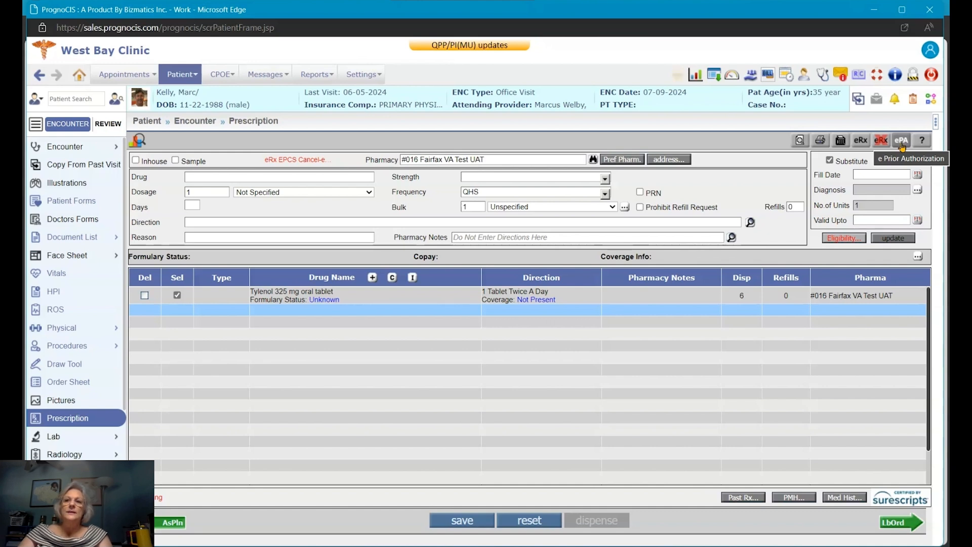
left_click(867, 144)
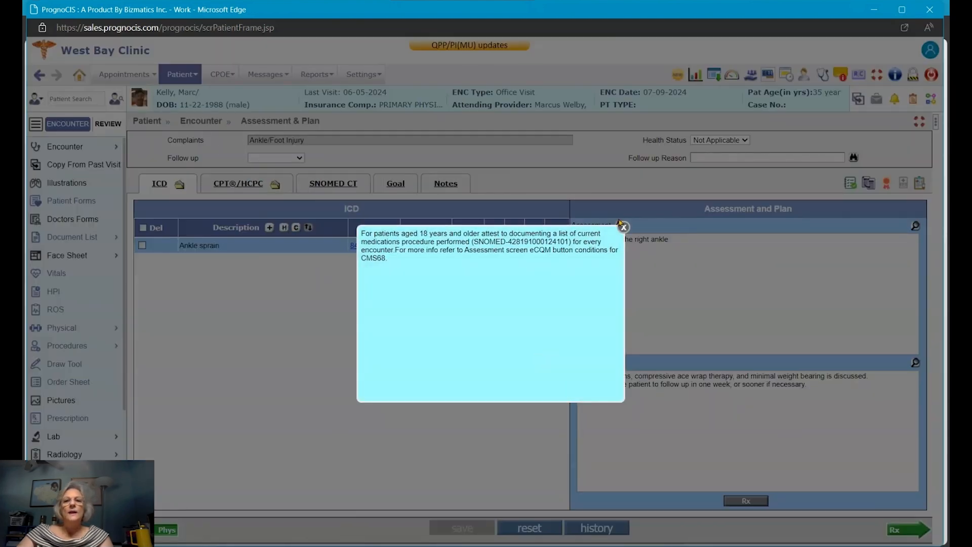
Step: Dismiss the eCQM reminder and check the visit's CPT/HCPC codes before returning to the ICD diagnoses
left_click(624, 227)
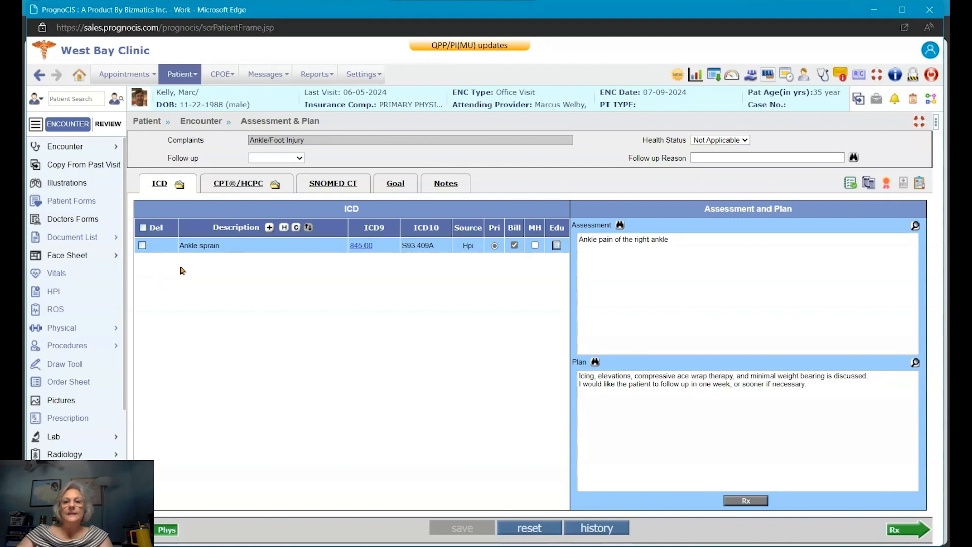
left_click(231, 189)
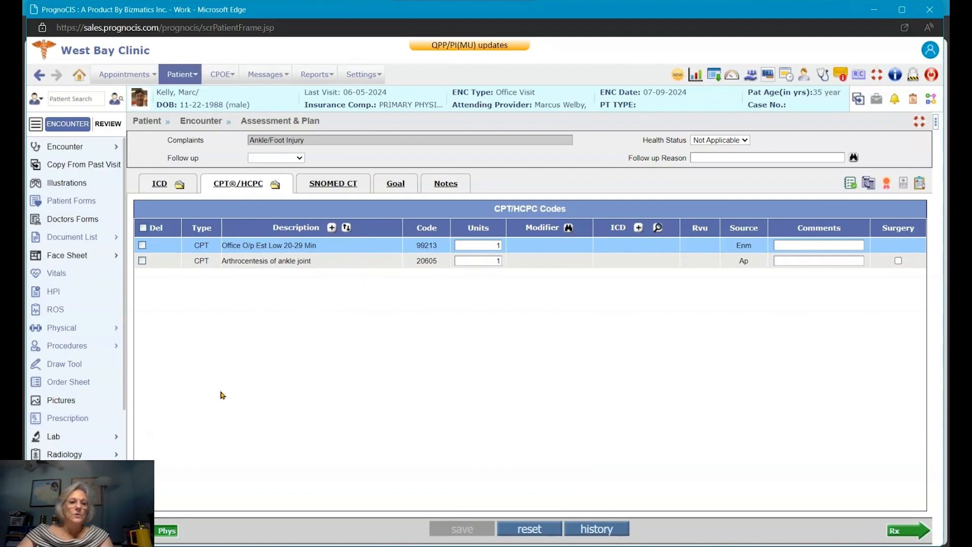
left_click(159, 183)
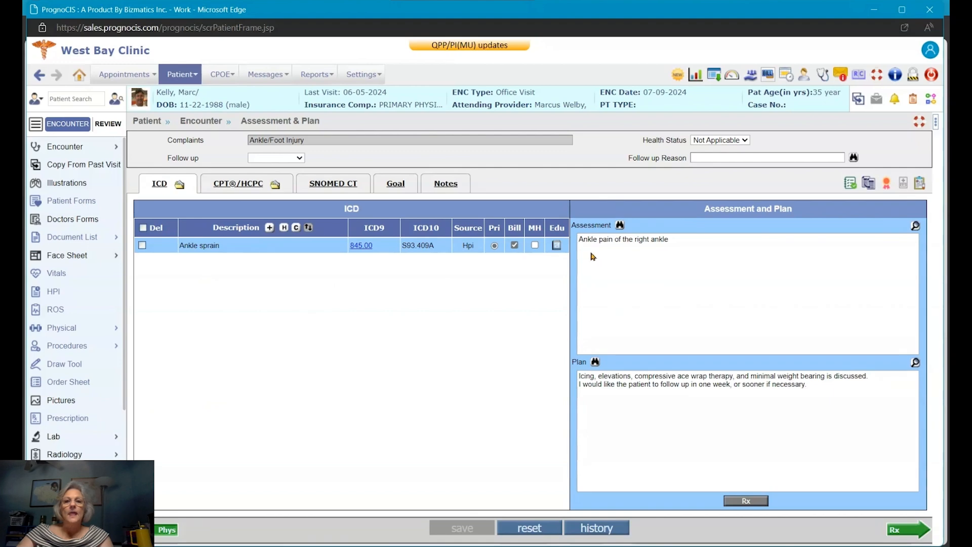
Step: View the MedlinePlus education material for Ankle sprain (S93.409A), then close it
left_click(558, 246)
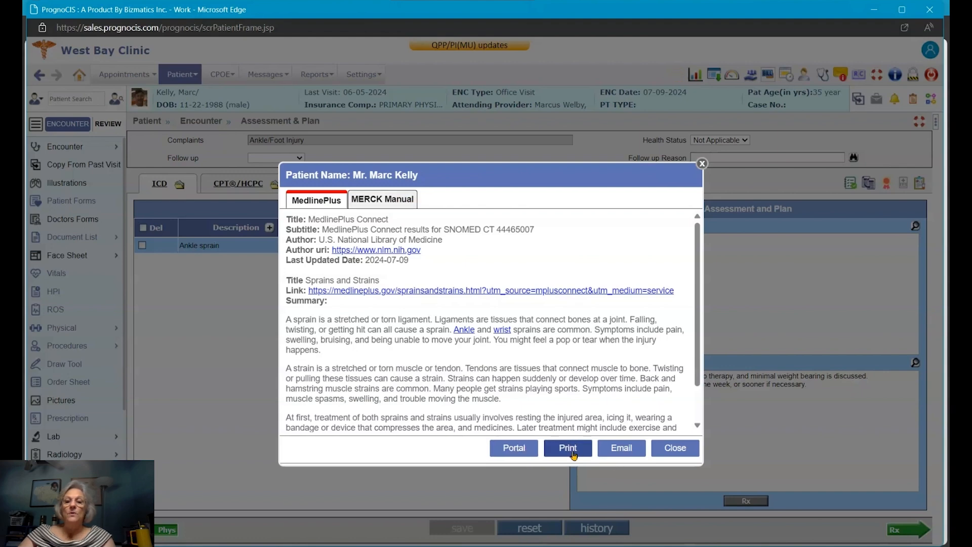
left_click(669, 455)
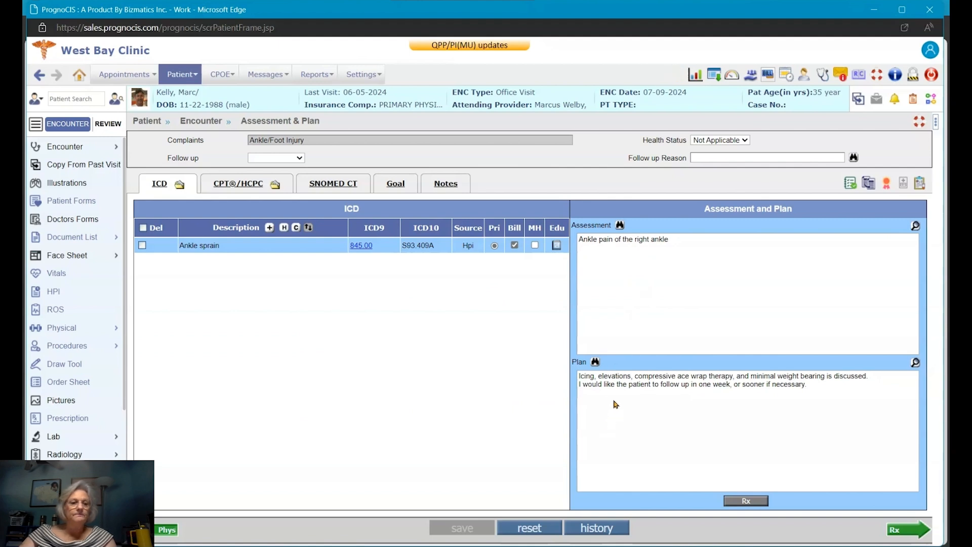
mouse_move(66, 527)
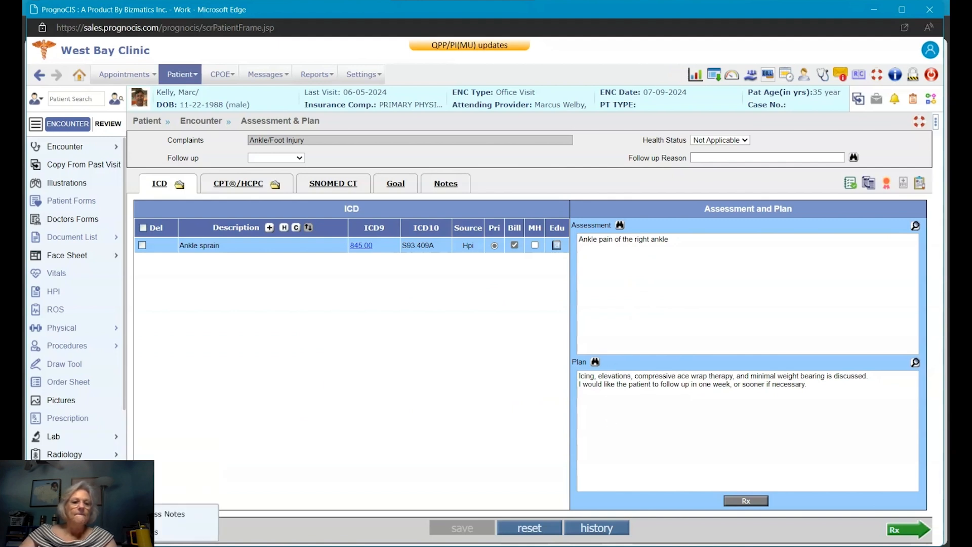
Step: On the Patient Education page listing 'Ankle sprain from UpToDate', browse the Education Material search without adding any
left_click(63, 509)
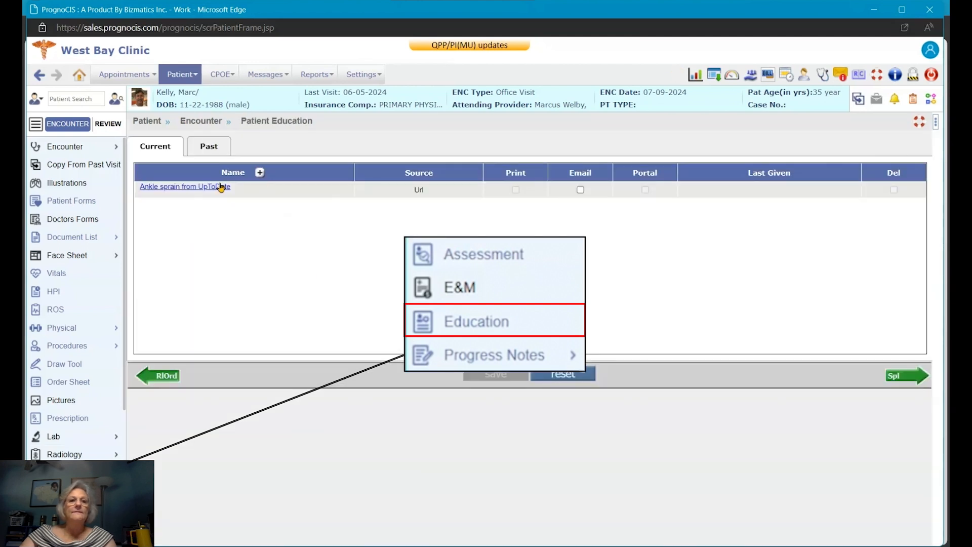
left_click(260, 173)
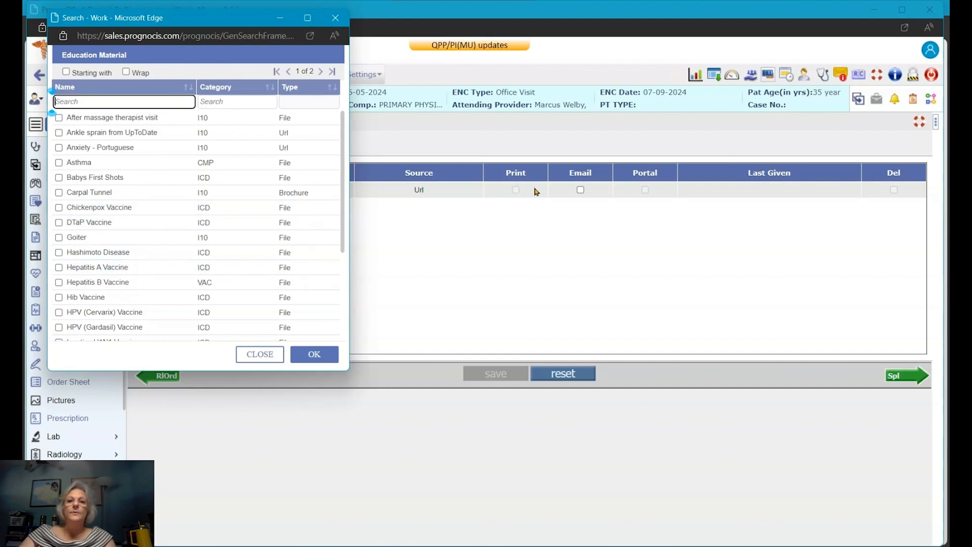
left_click(335, 18)
scroll(91, 383, "down", 3)
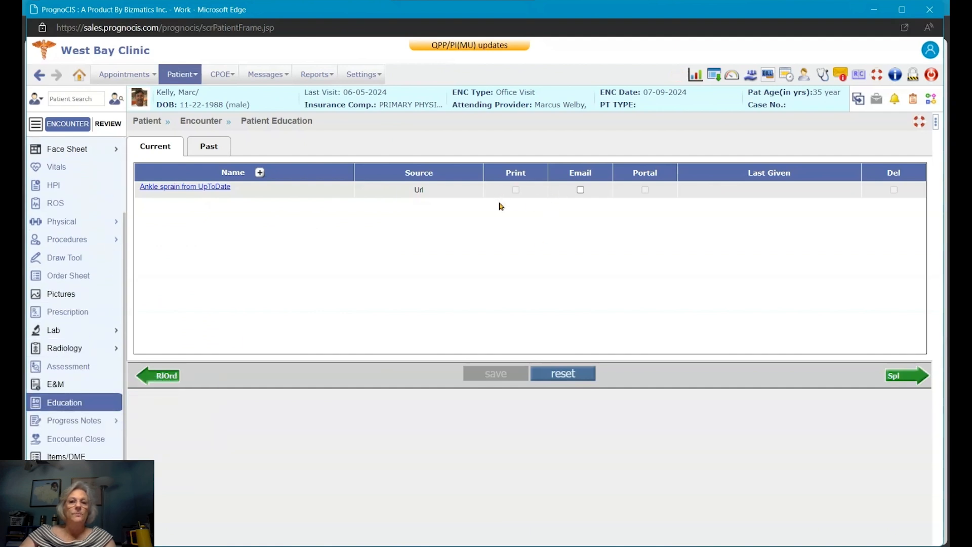
Step: Check the Encounter Close summary, then read through the progress note for 'Twisted my ankle'
left_click(79, 444)
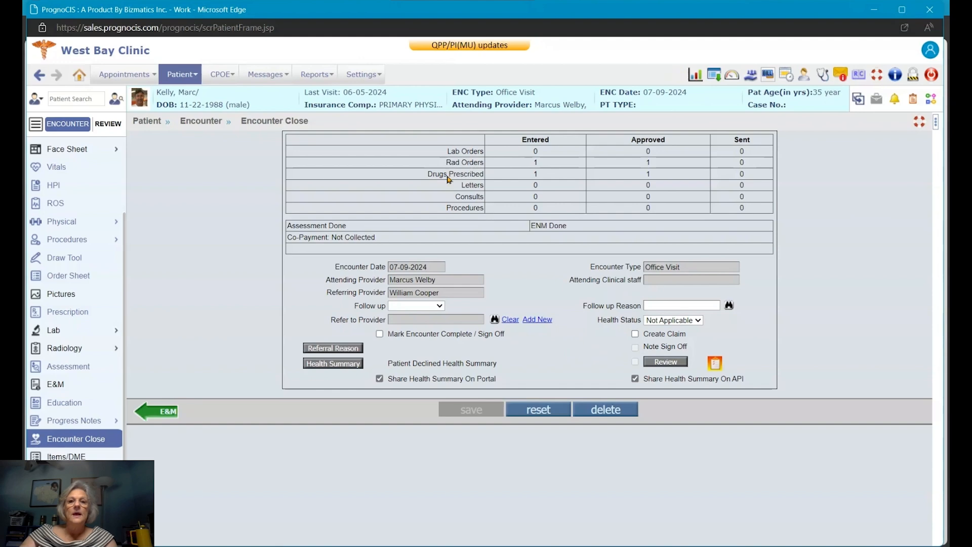
left_click(74, 421)
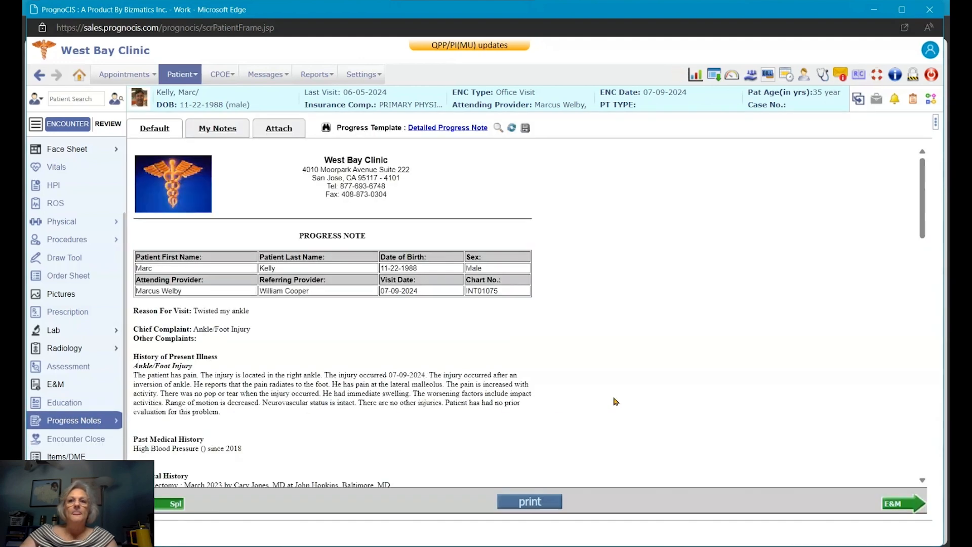
scroll(467, 324, "down", 3)
scroll(467, 324, "down", 3)
scroll(467, 325, "up", 7)
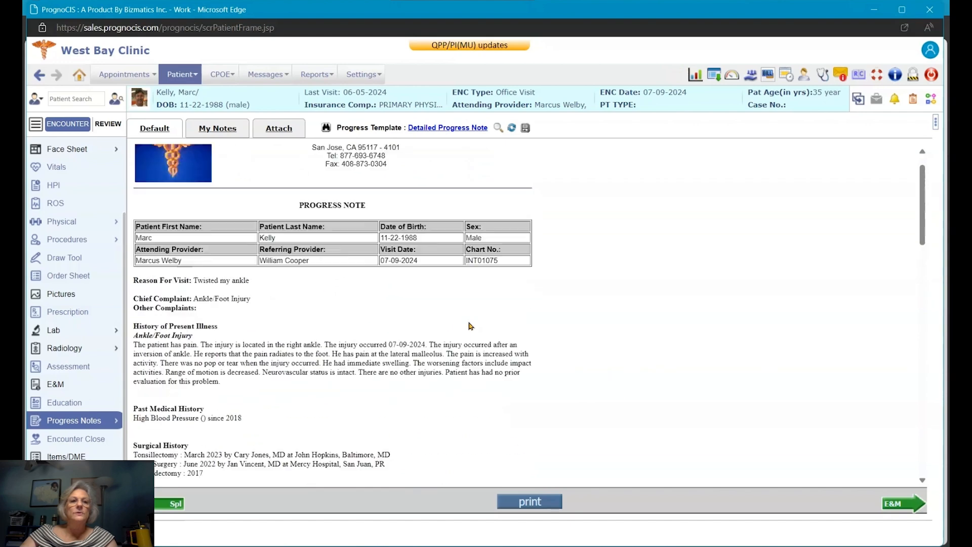
scroll(61, 274, "up", 3)
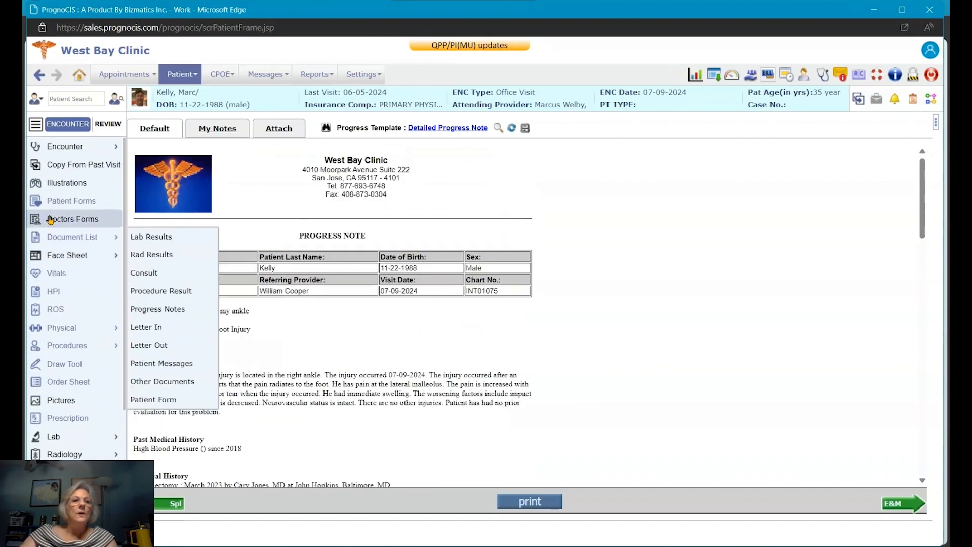
Step: Show the Document List preview below the list and select the Joint Aspiration procedure form
left_click(68, 241)
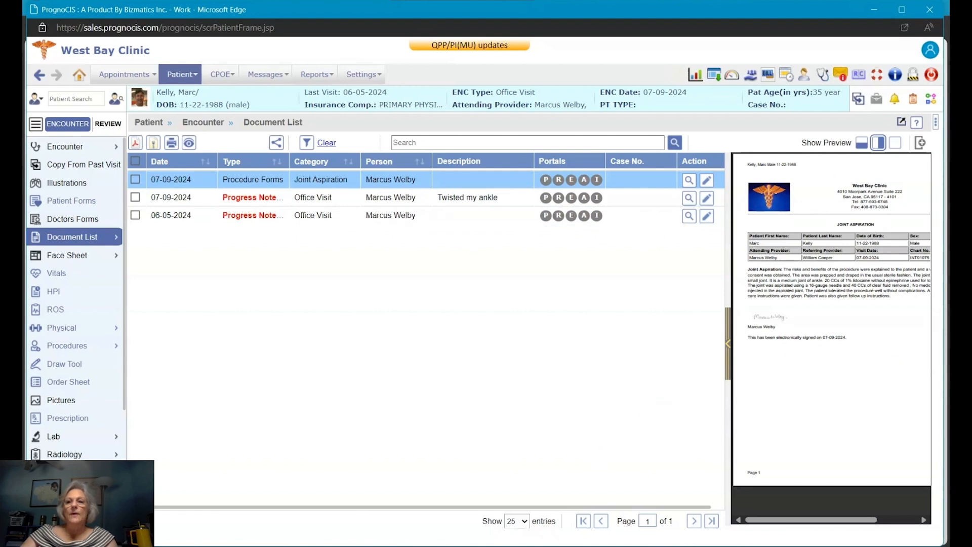
left_click(862, 143)
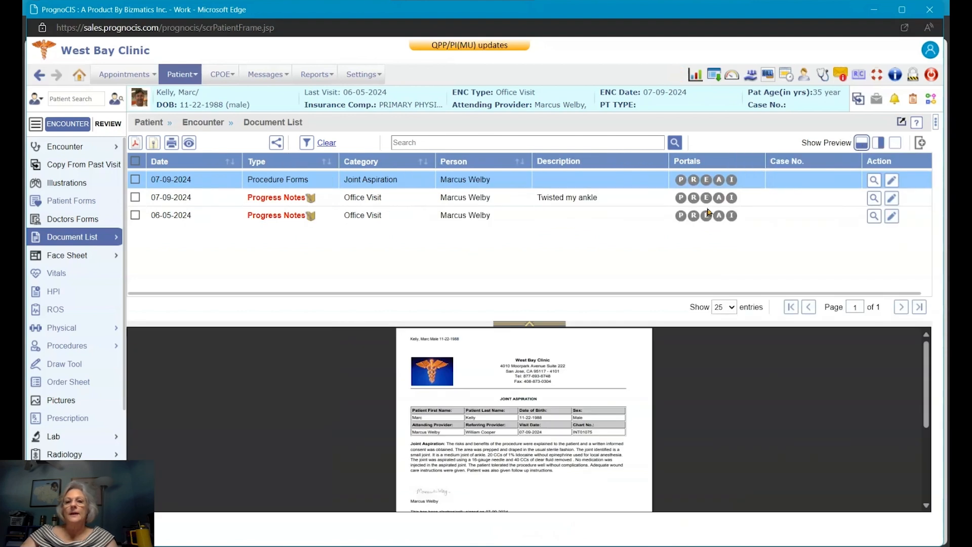
left_click(136, 180)
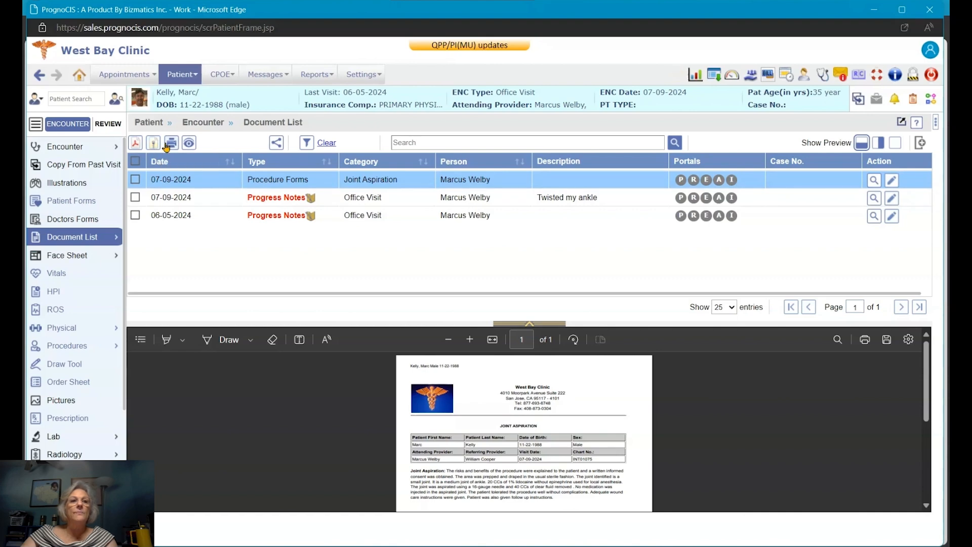
Step: Try portal sharing and the document filters on the selected form, closing both without changes
left_click(277, 143)
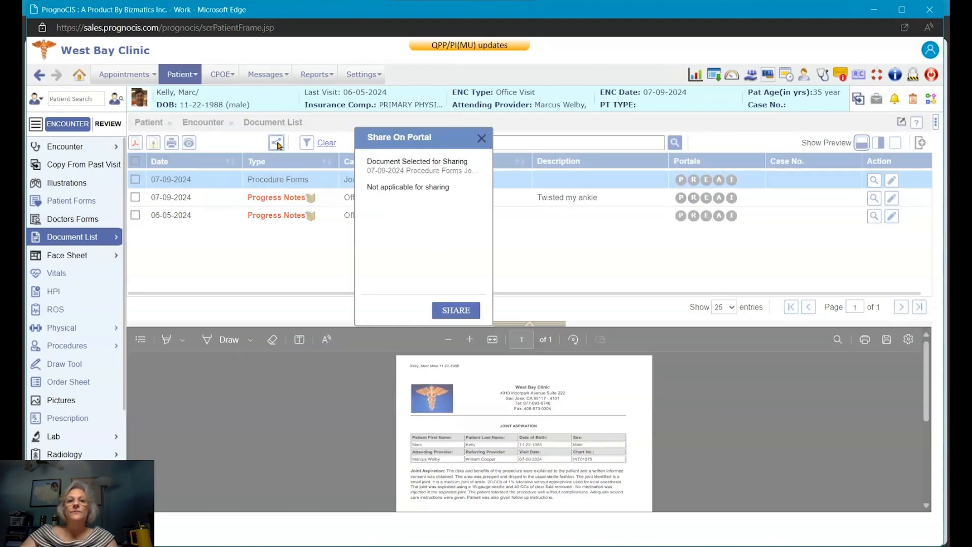
left_click(482, 139)
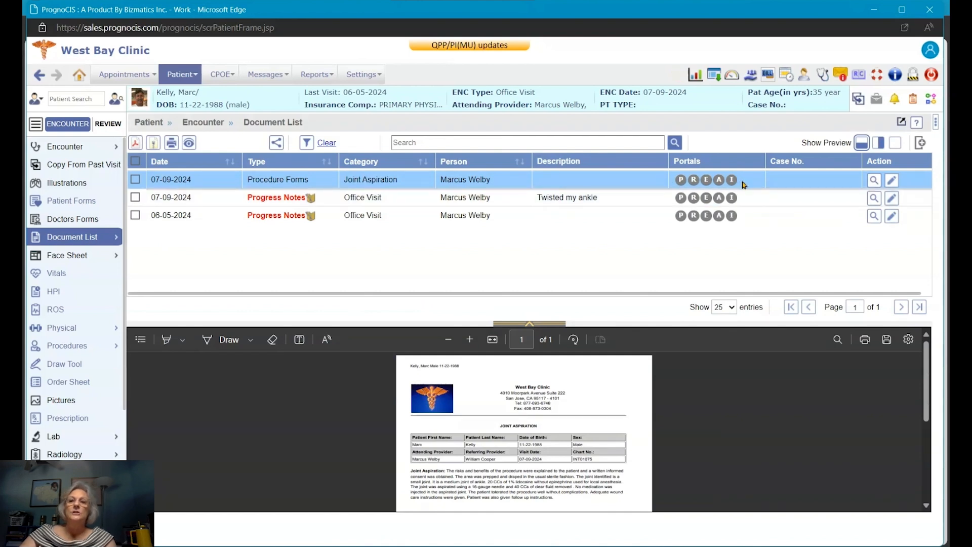
left_click(306, 143)
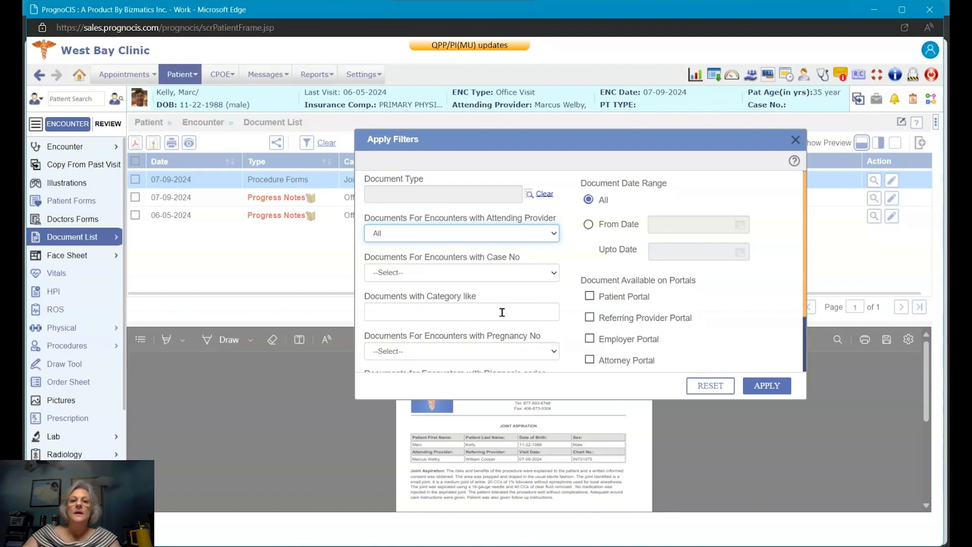
scroll(501, 312, "down", 2)
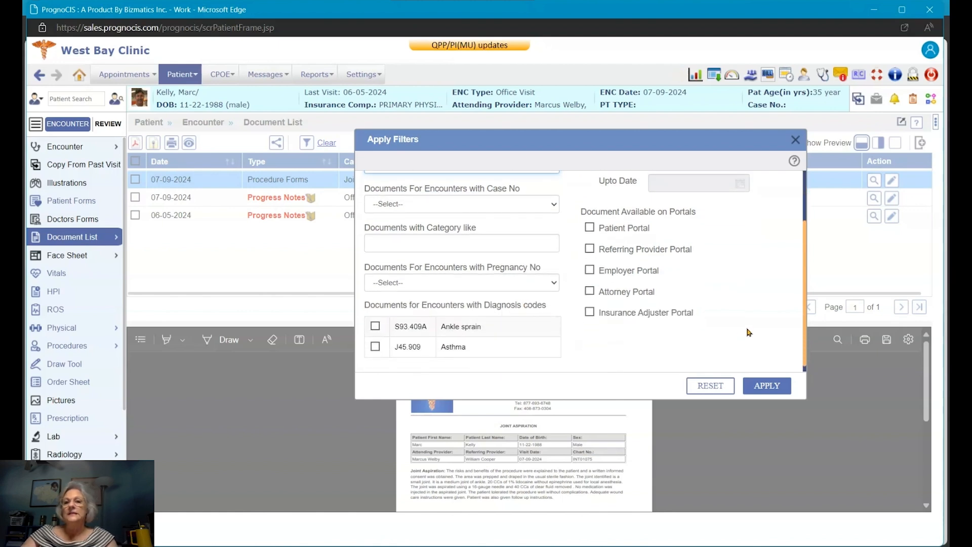
scroll(750, 330, "up", 2)
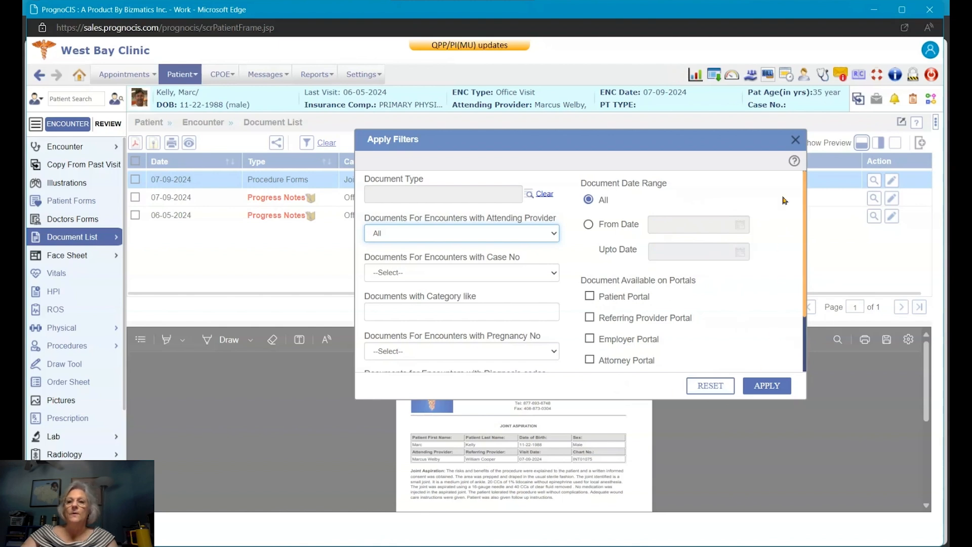
left_click(796, 139)
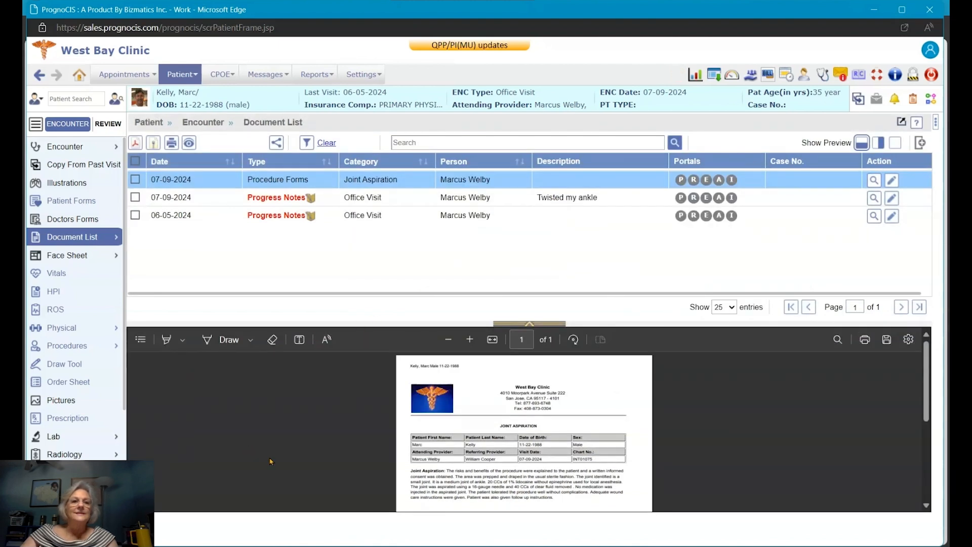